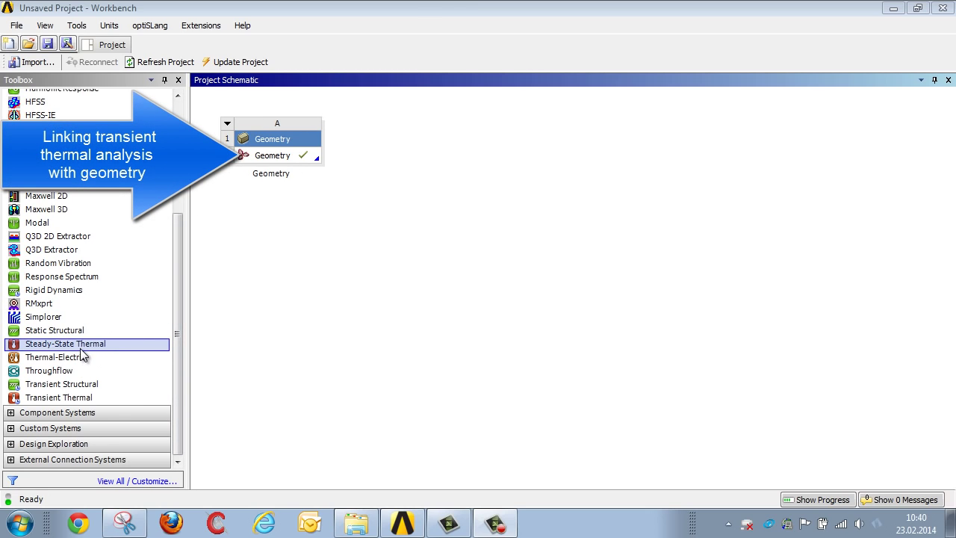
Create a Transient Thermal system linked to the existing geometry and open its engineering data.
{"action": "left_click_drag", "start_coordinate": [67, 398], "coordinate": [302, 168]}
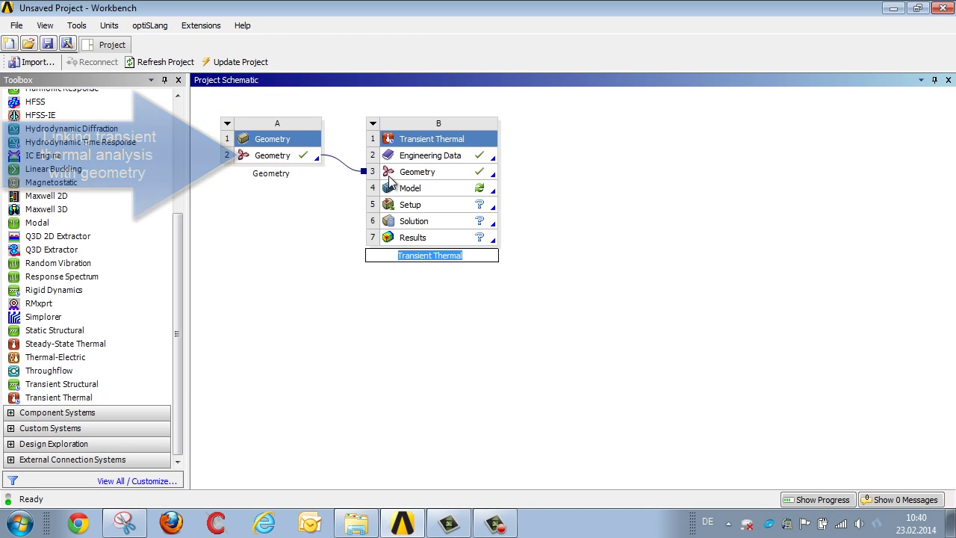
{"action": "double_click", "coordinate": [416, 158]}
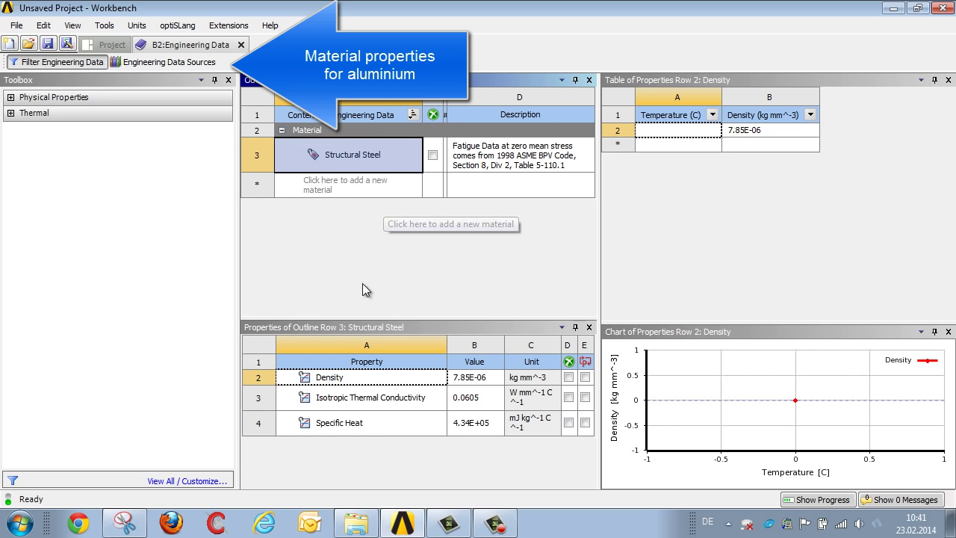
Add Aluminum Alloy from the General Materials source to the engineering data and return to the project schematic.
{"action": "left_click", "coordinate": [165, 62]}
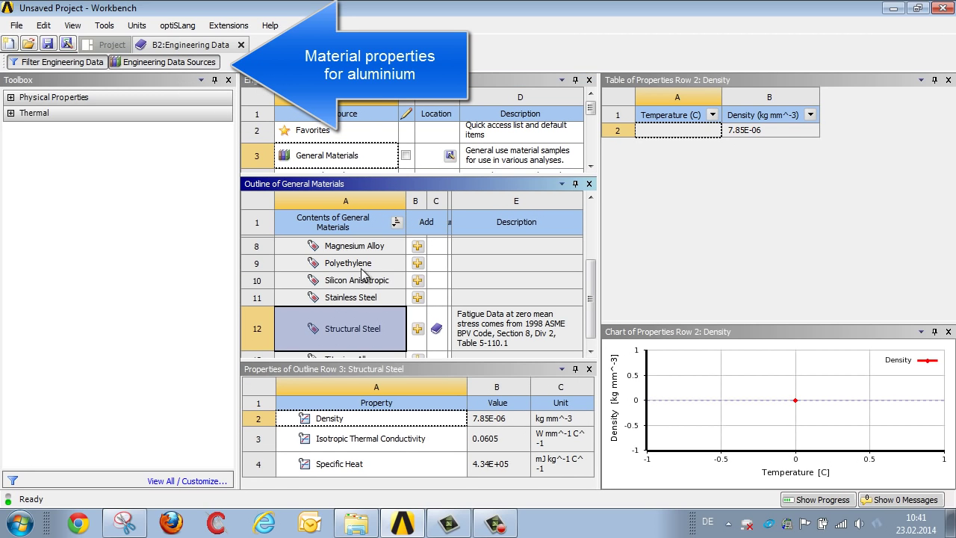
{"action": "left_click_drag", "start_coordinate": [591, 298], "coordinate": [590, 254]}
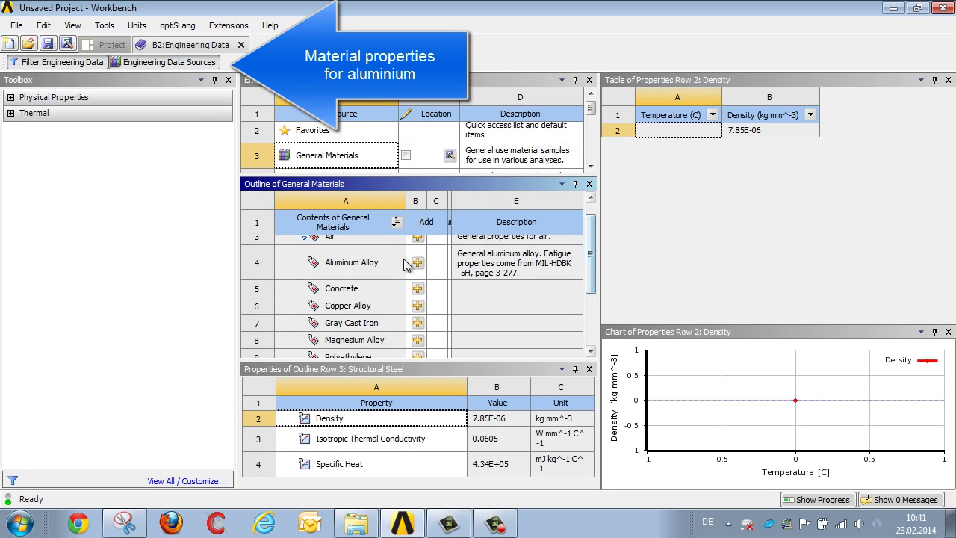
{"action": "scroll", "coordinate": [418, 267], "scroll_direction": "down", "scroll_amount": 3}
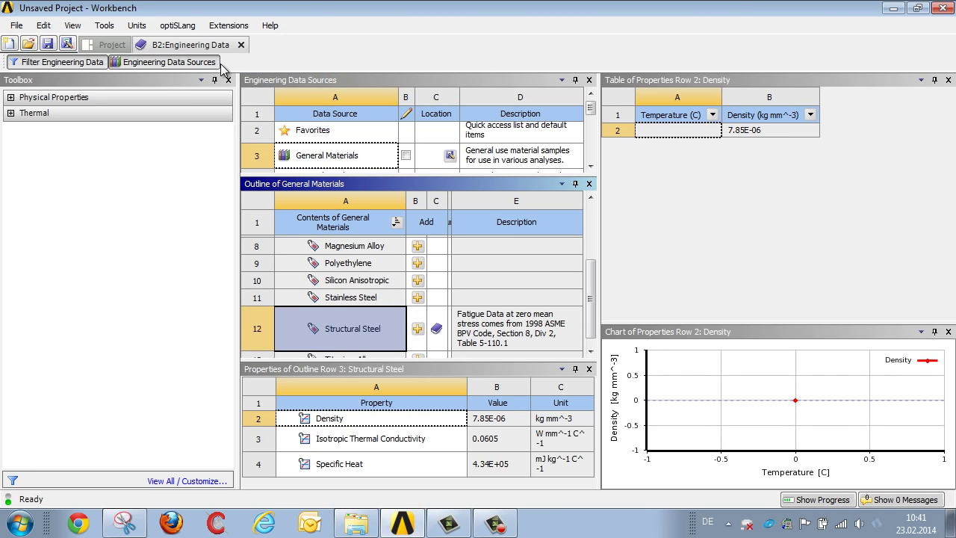
{"action": "left_click", "coordinate": [241, 44]}
Open the transient thermal model in Mechanical and assign Aluminum Alloy to Part 2, the finned body.
{"action": "double_click", "coordinate": [410, 193]}
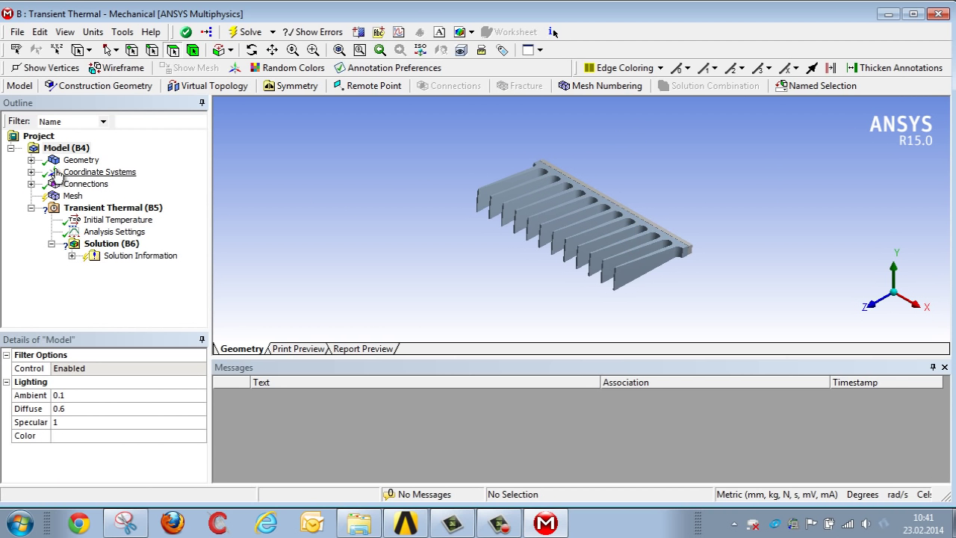
{"action": "left_click", "coordinate": [30, 160]}
{"action": "left_click", "coordinate": [95, 174]}
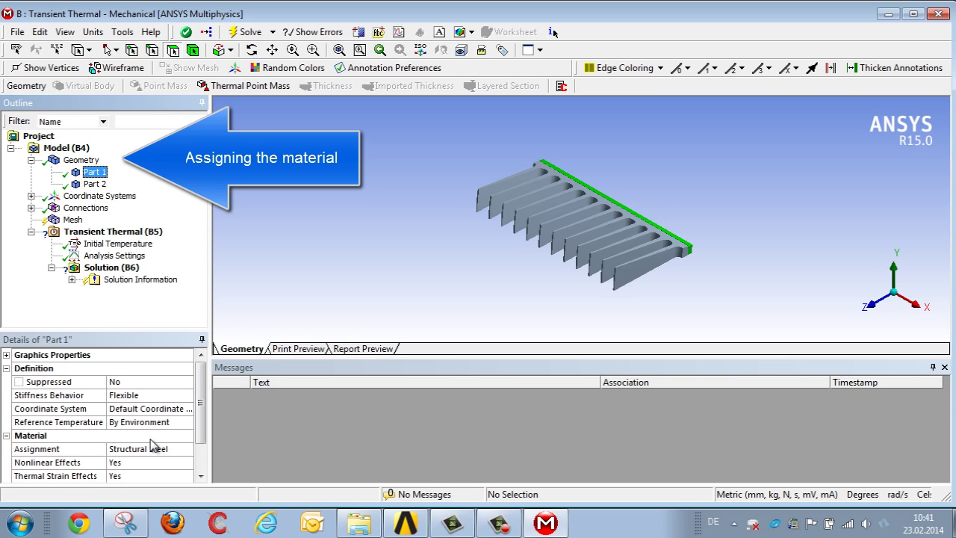
{"action": "left_click", "coordinate": [95, 184]}
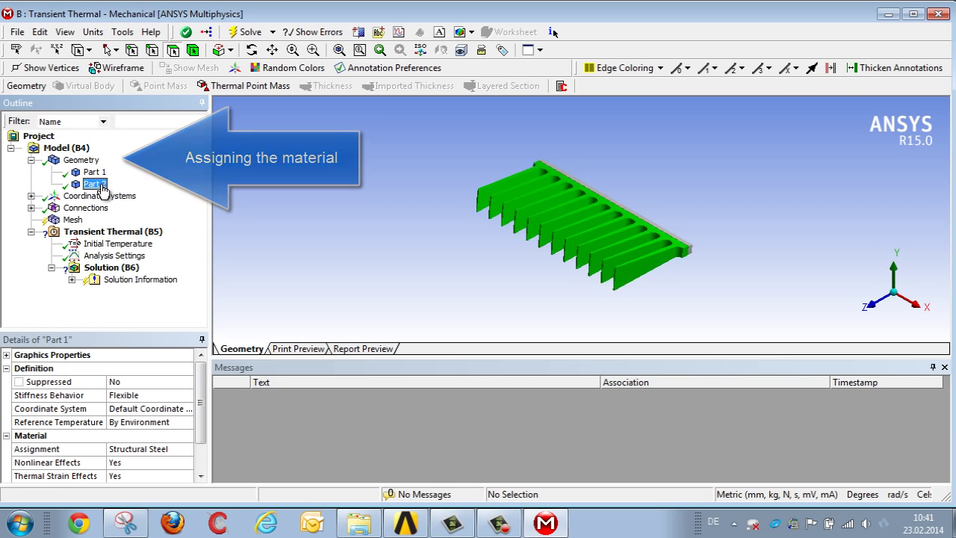
{"action": "left_click", "coordinate": [184, 450]}
{"action": "left_click", "coordinate": [187, 449]}
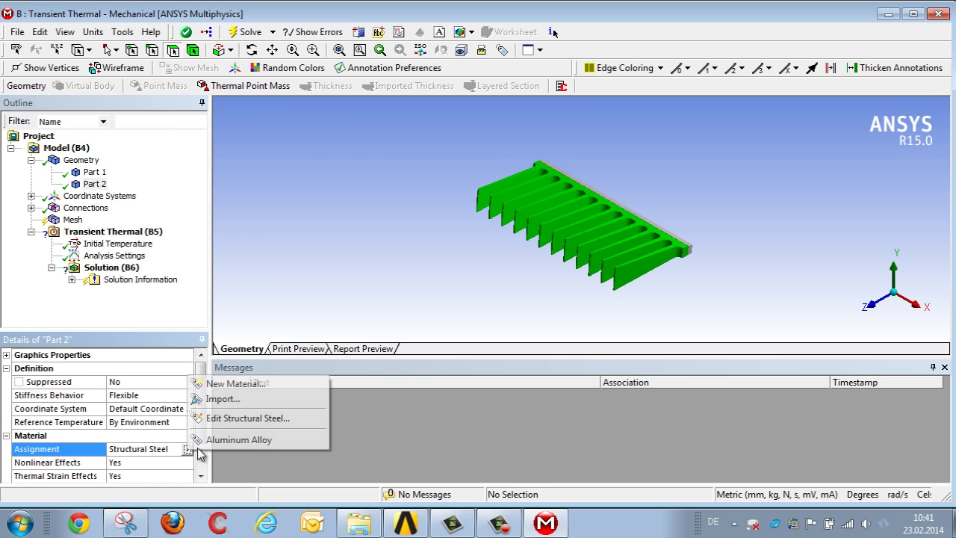
{"action": "left_click", "coordinate": [247, 441]}
Examine the contact region defined between Part 1 and Part 2.
{"action": "left_click", "coordinate": [31, 208]}
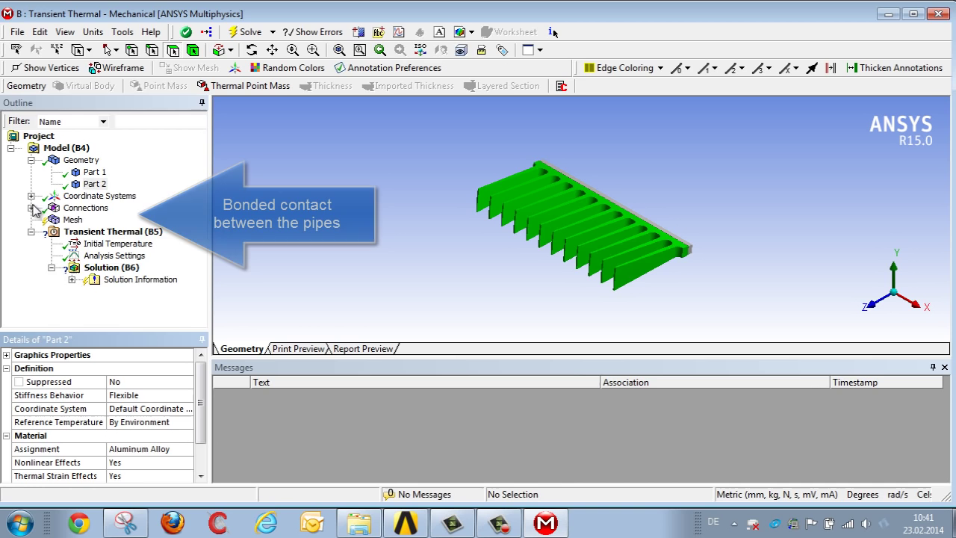
{"action": "left_click", "coordinate": [51, 220]}
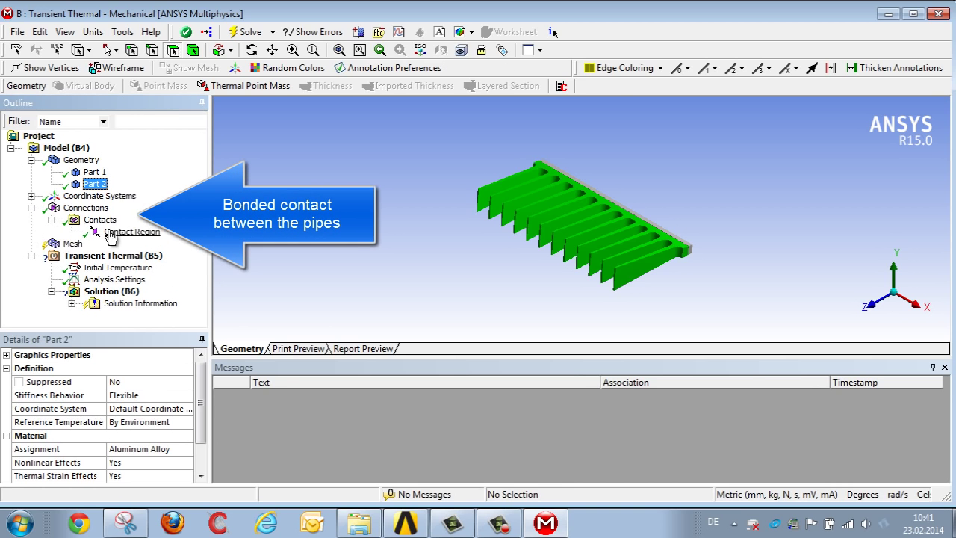
{"action": "left_click", "coordinate": [117, 233]}
{"action": "middle_click_drag", "start_coordinate": [635, 250], "coordinate": [597, 234]}
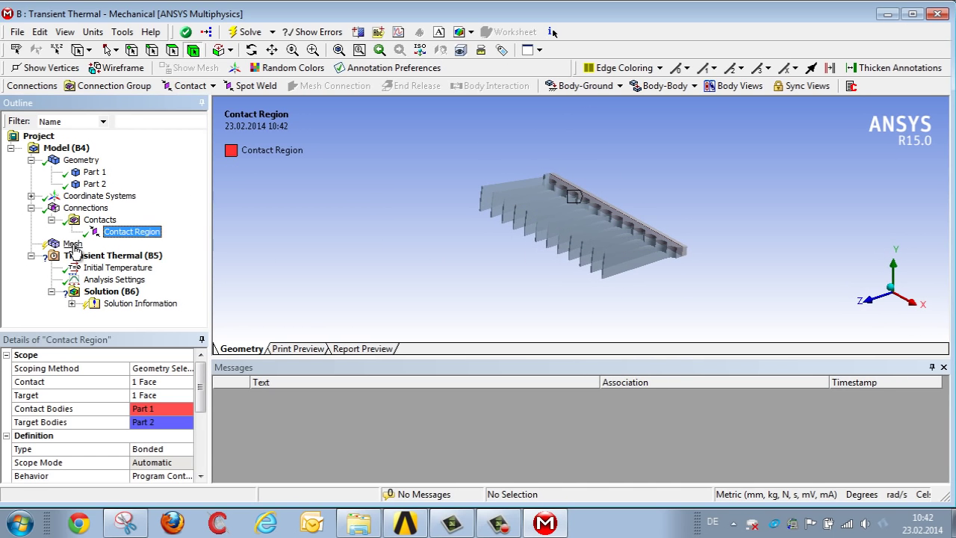
Add a body sizing mesh control to both bodies with an element size of 0.2 mm.
{"action": "left_click", "coordinate": [73, 244]}
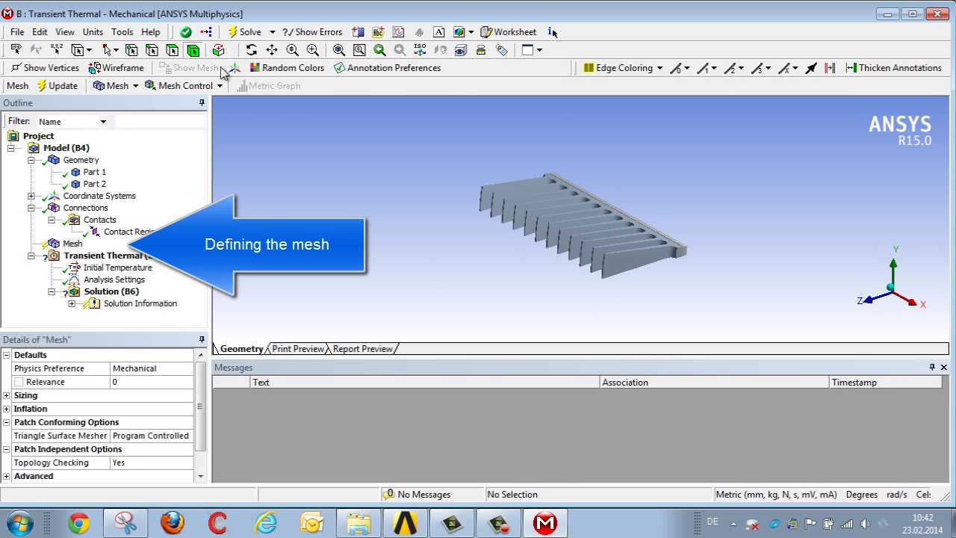
{"action": "left_click", "coordinate": [627, 238]}
{"action": "left_click", "coordinate": [684, 255], "text": "ctrl"}
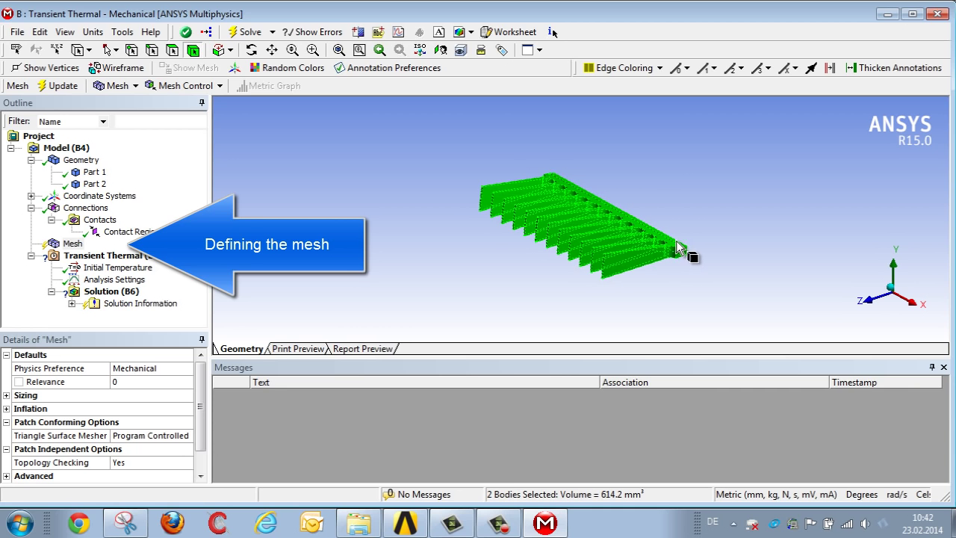
{"action": "left_click", "coordinate": [180, 85]}
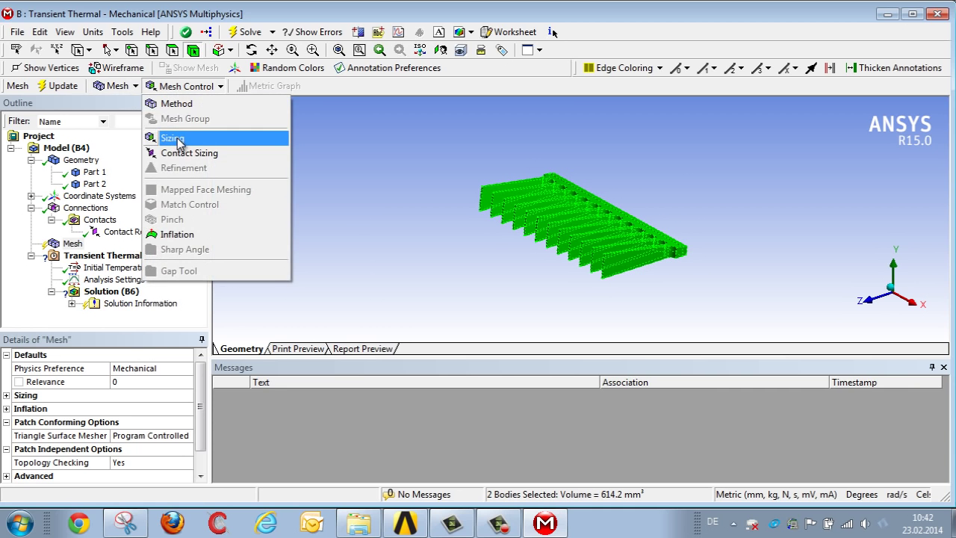
{"action": "left_click", "coordinate": [170, 138]}
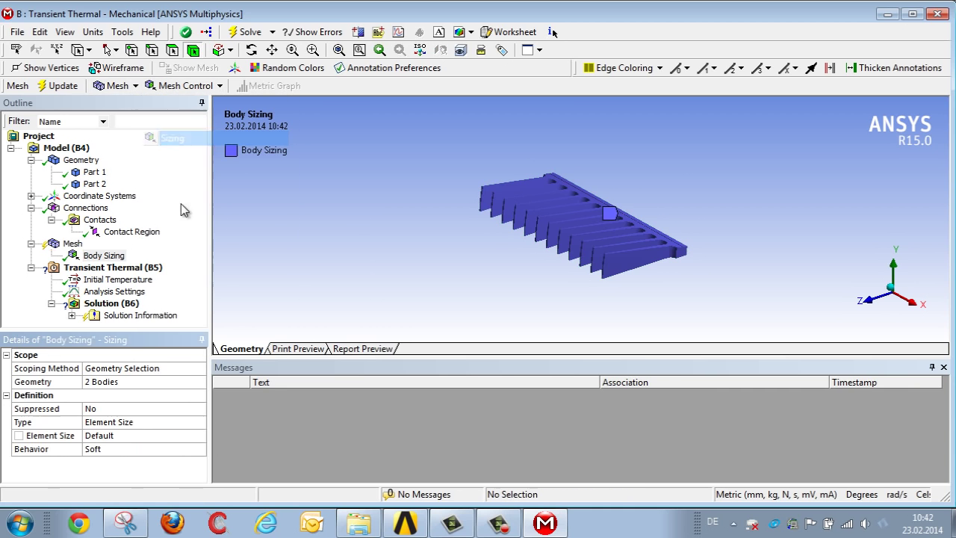
{"action": "left_click", "coordinate": [142, 435]}
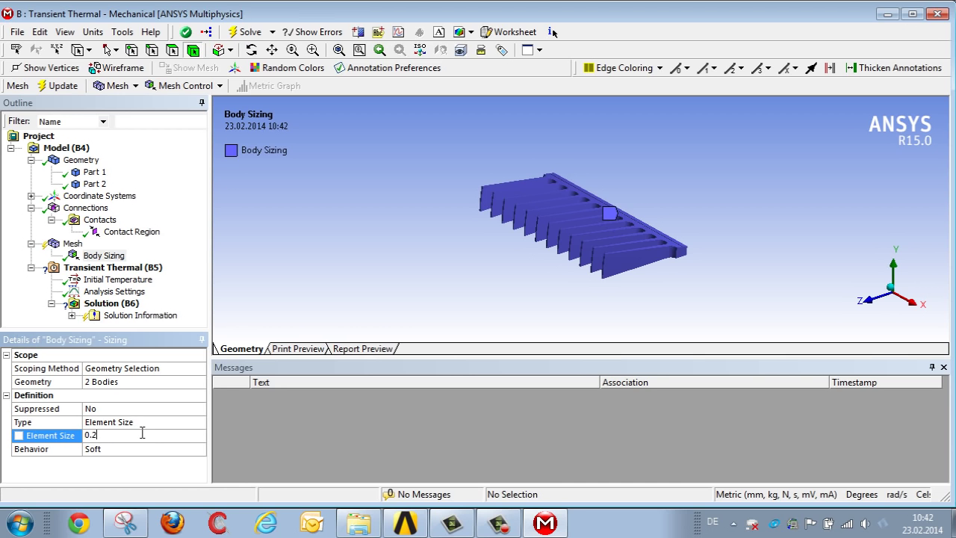
{"action": "key", "text": "Return"}
Generate the mesh and inspect the elements along the fins and pipe wall.
{"action": "right_click", "coordinate": [73, 244]}
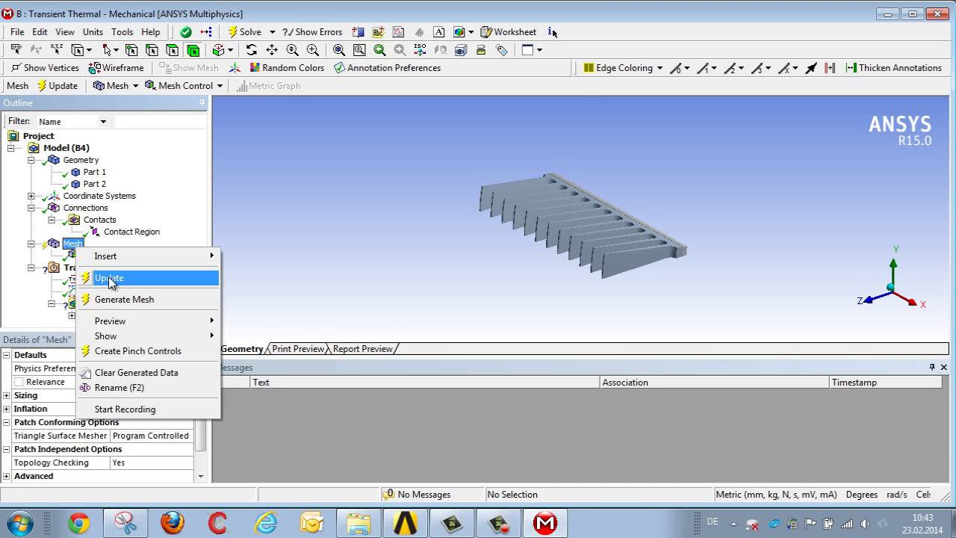
{"action": "left_click", "coordinate": [128, 299]}
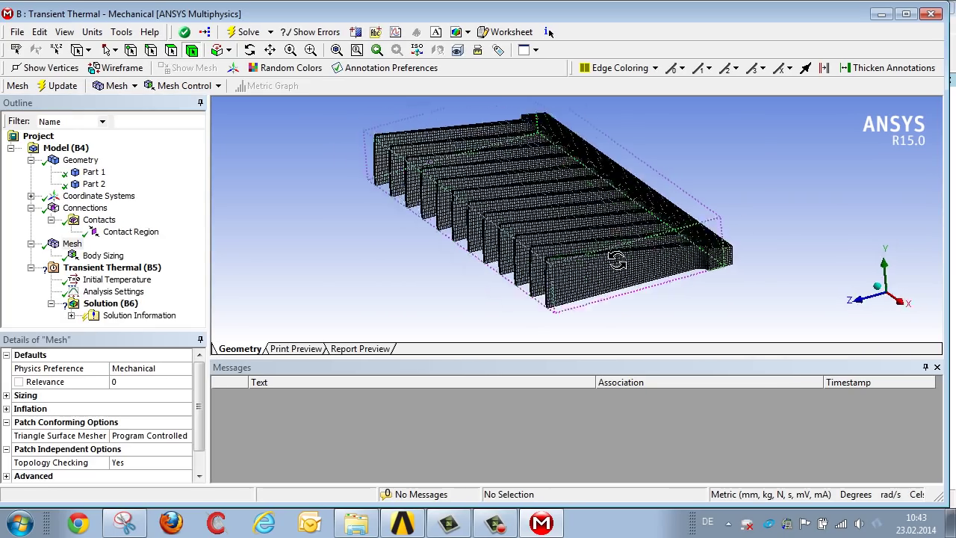
{"action": "middle_click_drag", "start_coordinate": [616, 260], "coordinate": [551, 331]}
{"action": "scroll", "coordinate": [550, 331], "scroll_direction": "up", "scroll_amount": 3}
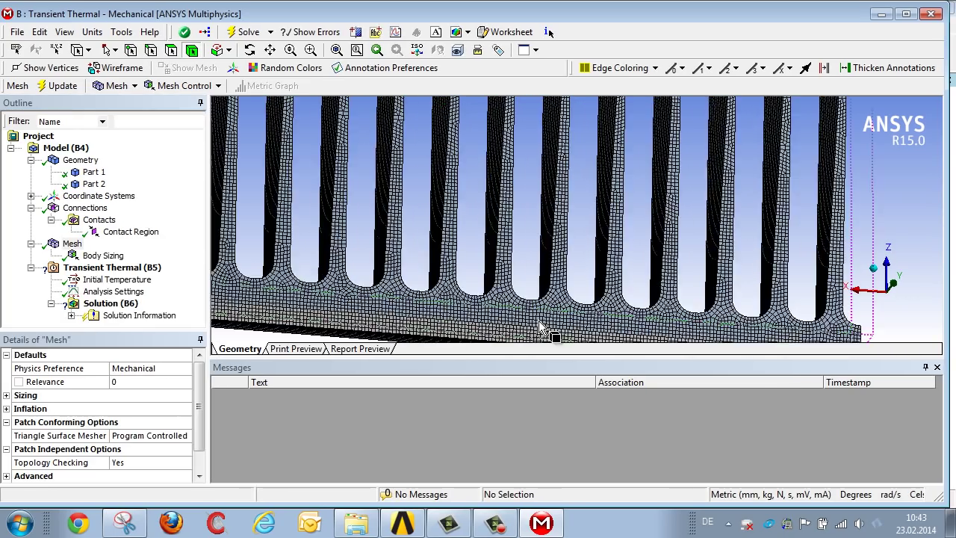
{"action": "scroll", "coordinate": [544, 326], "scroll_direction": "down", "scroll_amount": 1}
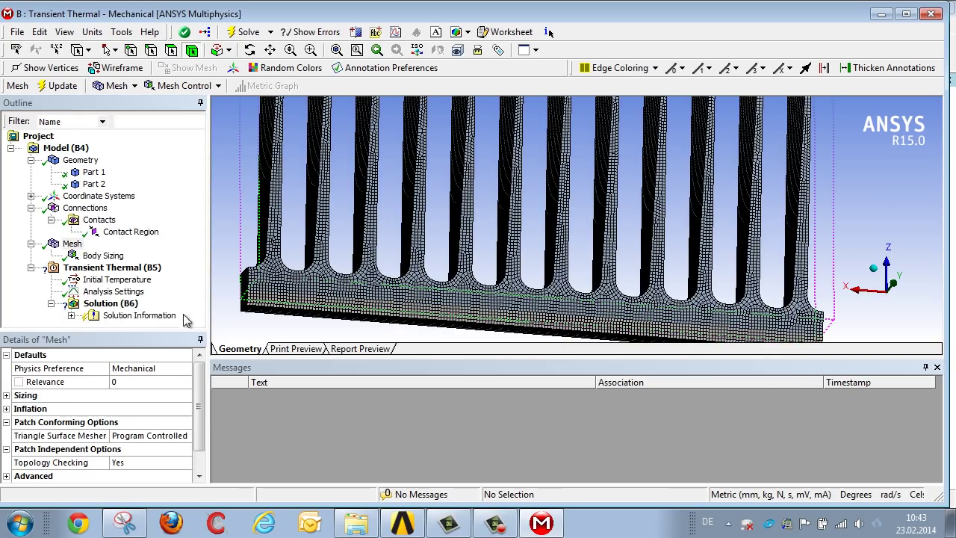
Add a convection load to the inner cylindrical face of the pipe in the transient thermal analysis.
{"action": "left_click", "coordinate": [112, 267]}
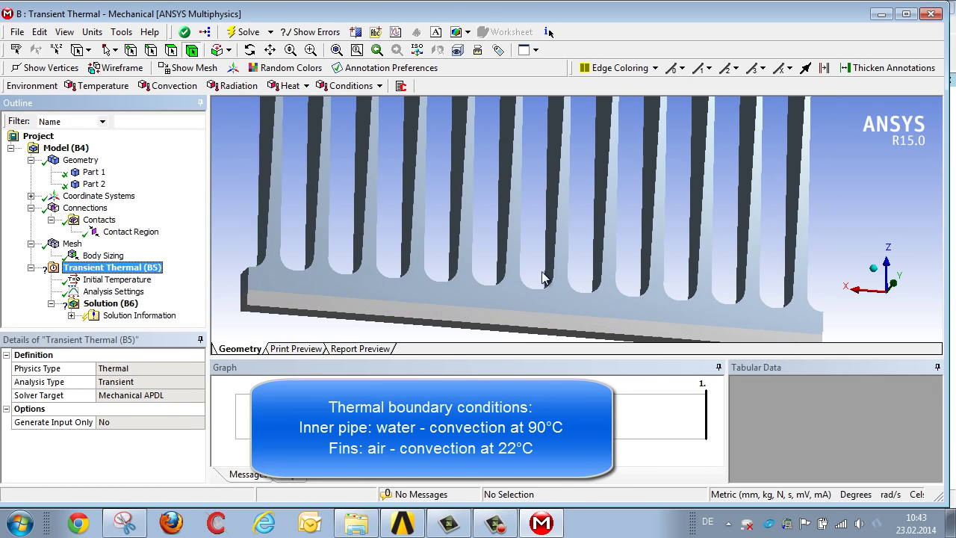
{"action": "scroll", "coordinate": [543, 276], "scroll_direction": "down", "scroll_amount": 3}
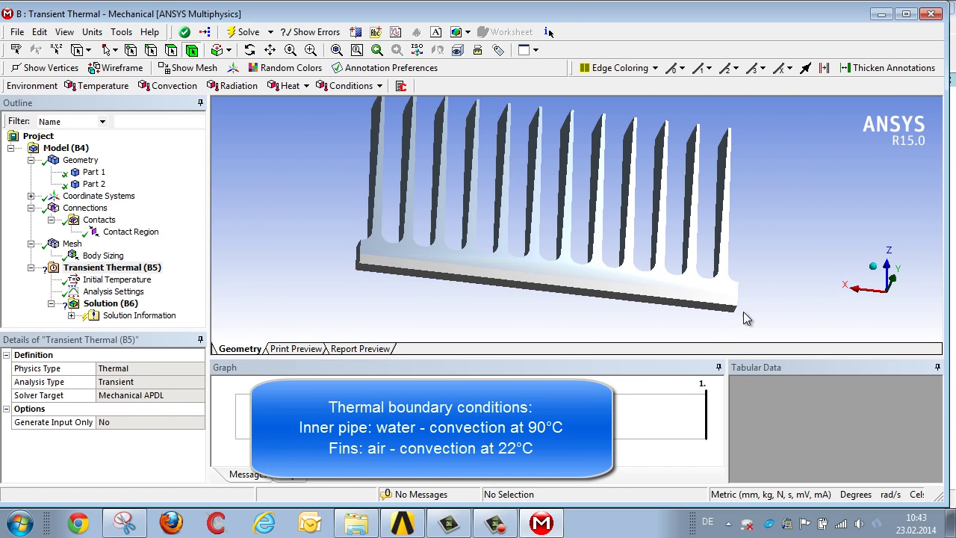
{"action": "left_click", "coordinate": [474, 278]}
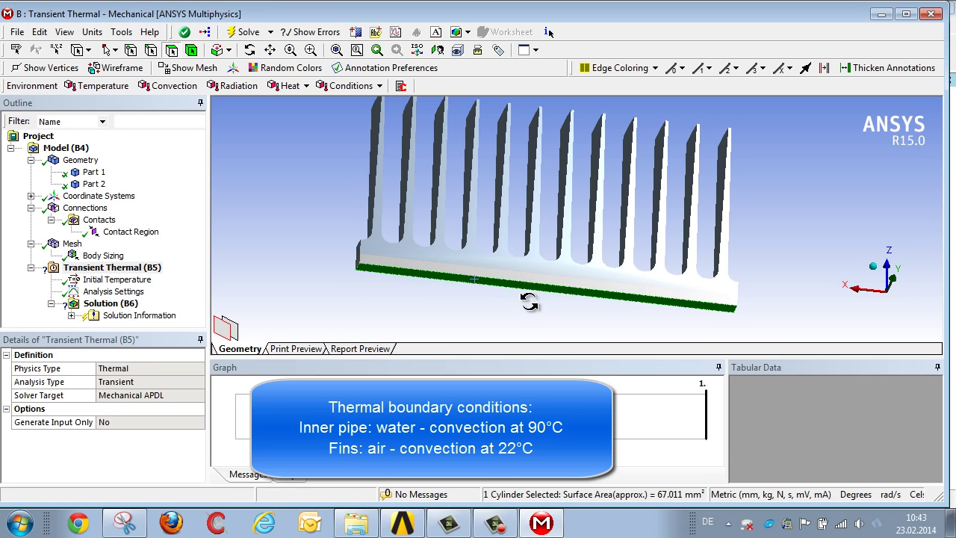
{"action": "middle_click_drag", "start_coordinate": [529, 301], "coordinate": [529, 274]}
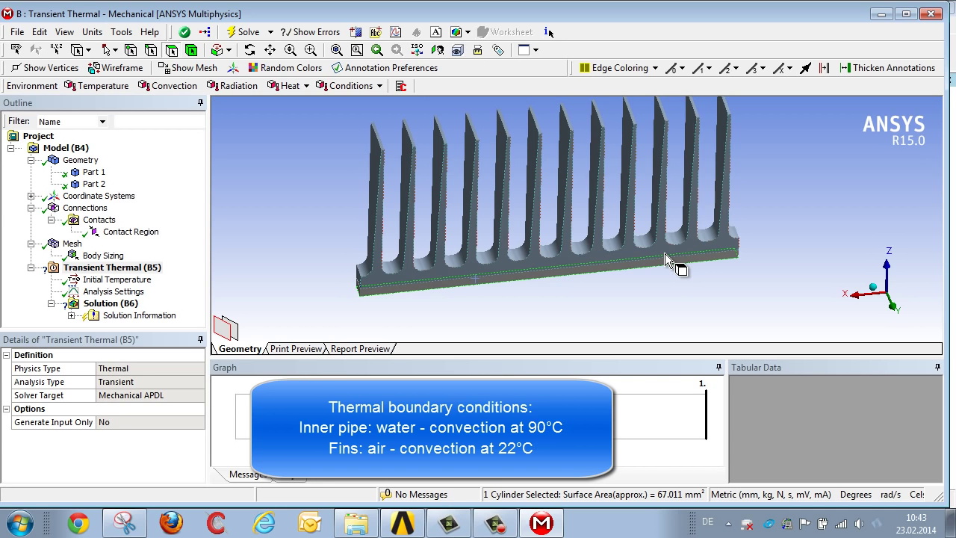
{"action": "middle_click_drag", "start_coordinate": [664, 253], "coordinate": [565, 229]}
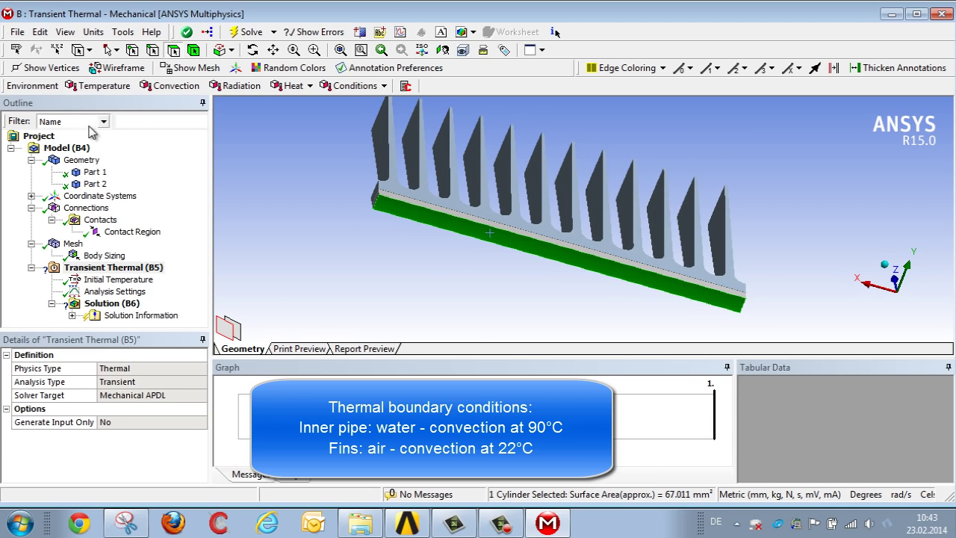
{"action": "left_click", "coordinate": [170, 85]}
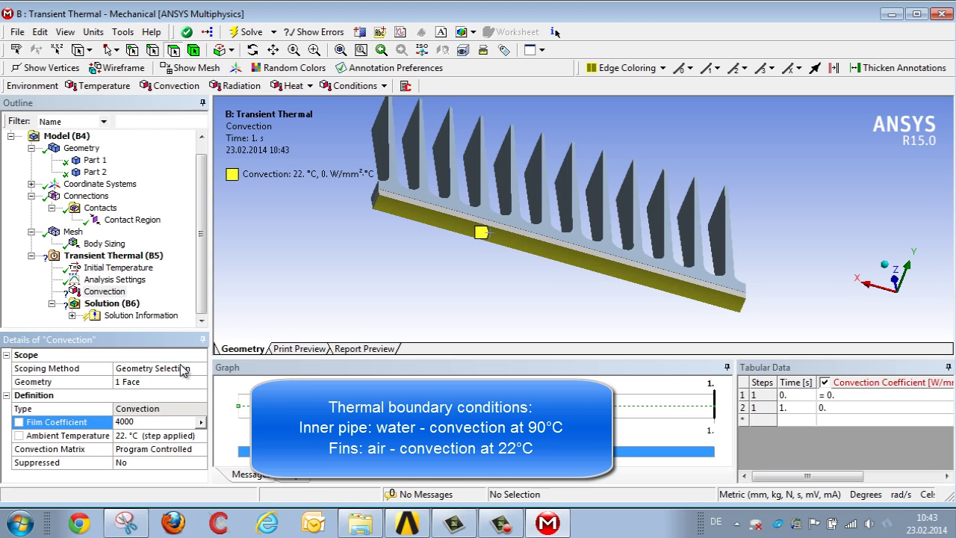
Switch the units to Metric (m, kg, N, s, V, A) and set the convection film coefficient to 4000 W/m²·°C.
{"action": "type", "text": "4000"}
{"action": "key", "text": "Return"}
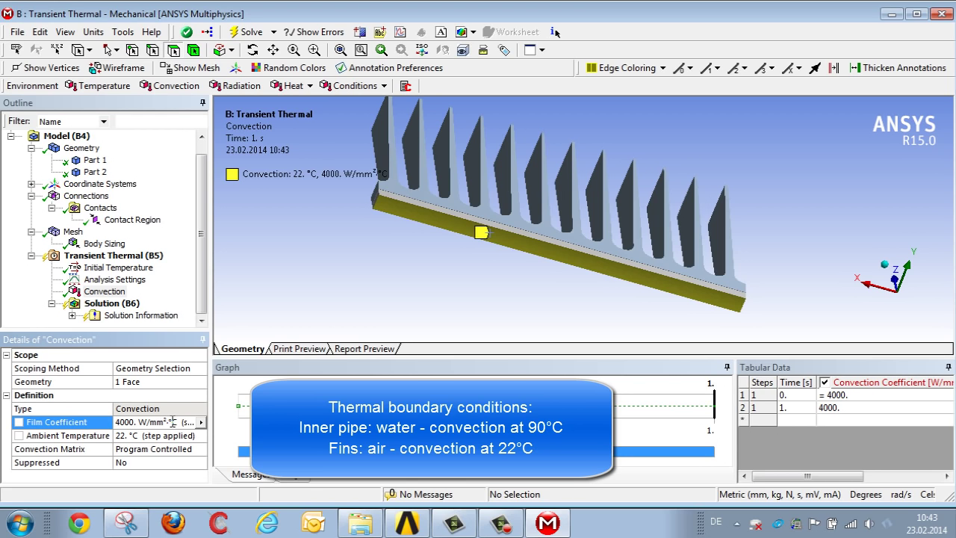
{"action": "left_click", "coordinate": [94, 33]}
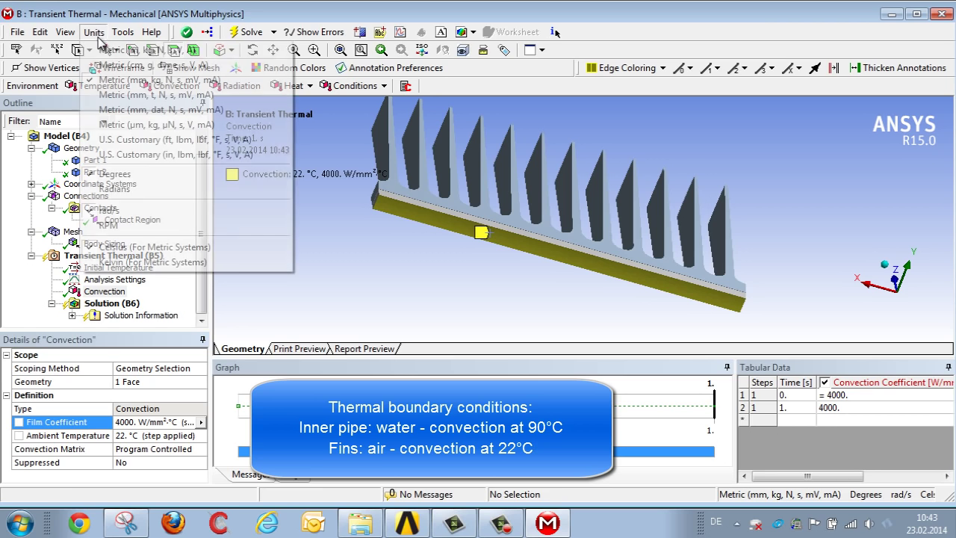
{"action": "left_click", "coordinate": [107, 53]}
{"action": "left_click", "coordinate": [165, 422]}
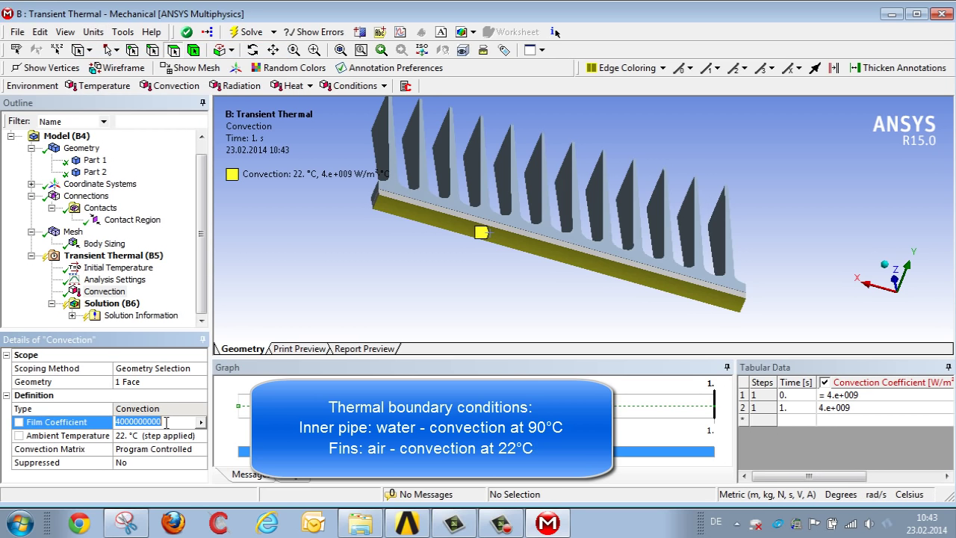
{"action": "type", "text": "4000"}
{"action": "key", "text": "Return"}
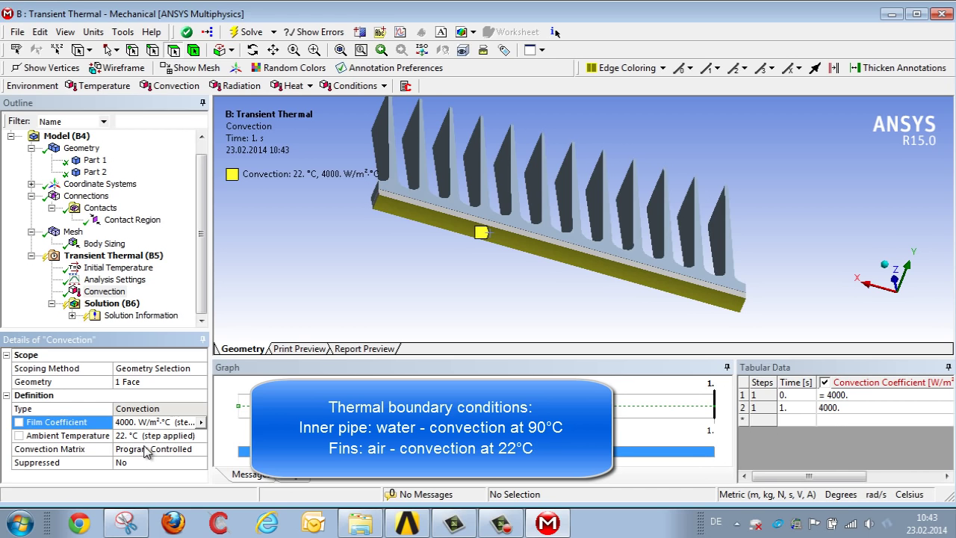
Set the inner pipe convection's ambient temperature to 90 °C.
{"action": "left_click", "coordinate": [145, 435]}
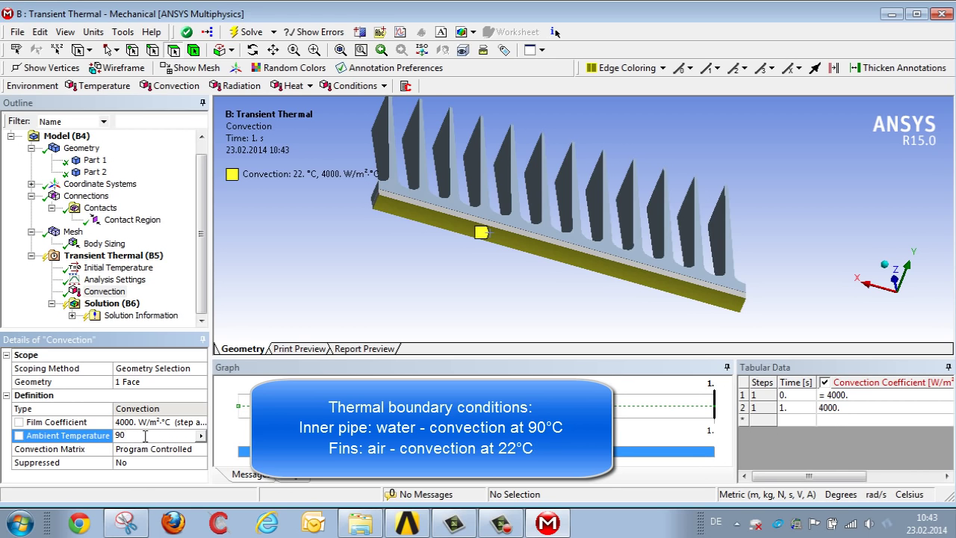
{"action": "type", "text": "90"}
{"action": "key", "text": "Return"}
Add a convection load to all outer fin and pipe faces with a film coefficient of 20 W/m²·°C.
{"action": "mouse_move", "coordinate": [539, 276]}
{"action": "middle_mouse_down"}
{"action": "mouse_move", "coordinate": [505, 292]}
{"action": "mouse_move", "coordinate": [514, 302]}
{"action": "middle_mouse_up"}
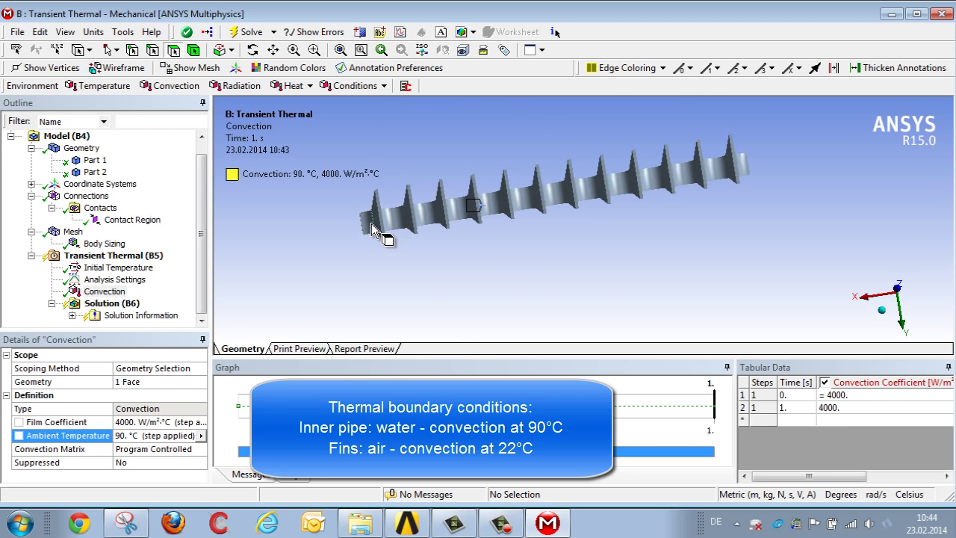
{"action": "mouse_move", "coordinate": [390, 234]}
{"action": "left_mouse_down"}
{"action": "mouse_move", "coordinate": [504, 211]}
{"action": "mouse_move", "coordinate": [655, 175]}
{"action": "mouse_move", "coordinate": [742, 171]}
{"action": "mouse_move", "coordinate": [572, 181]}
{"action": "mouse_move", "coordinate": [523, 198]}
{"action": "mouse_move", "coordinate": [371, 219]}
{"action": "left_mouse_up"}
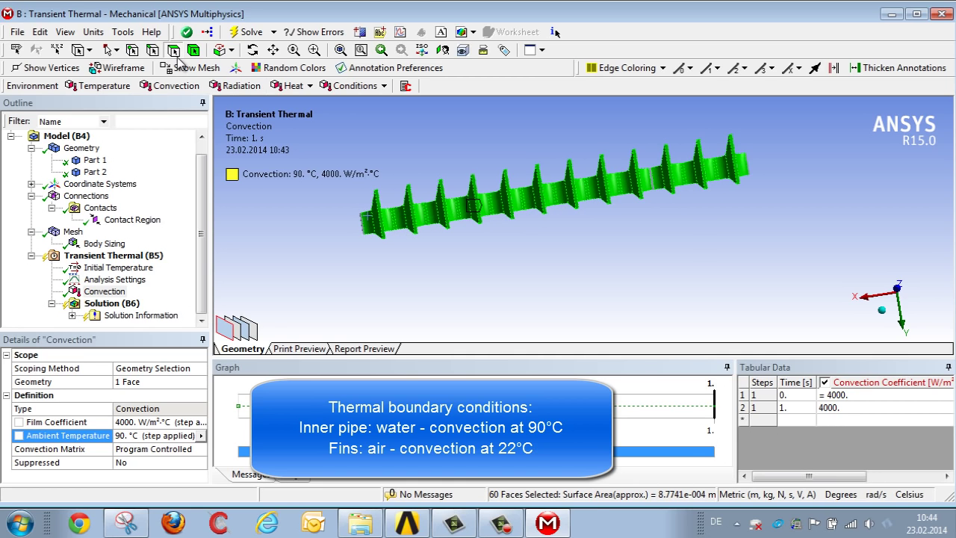
{"action": "left_click", "coordinate": [221, 50]}
{"action": "left_click", "coordinate": [254, 83]}
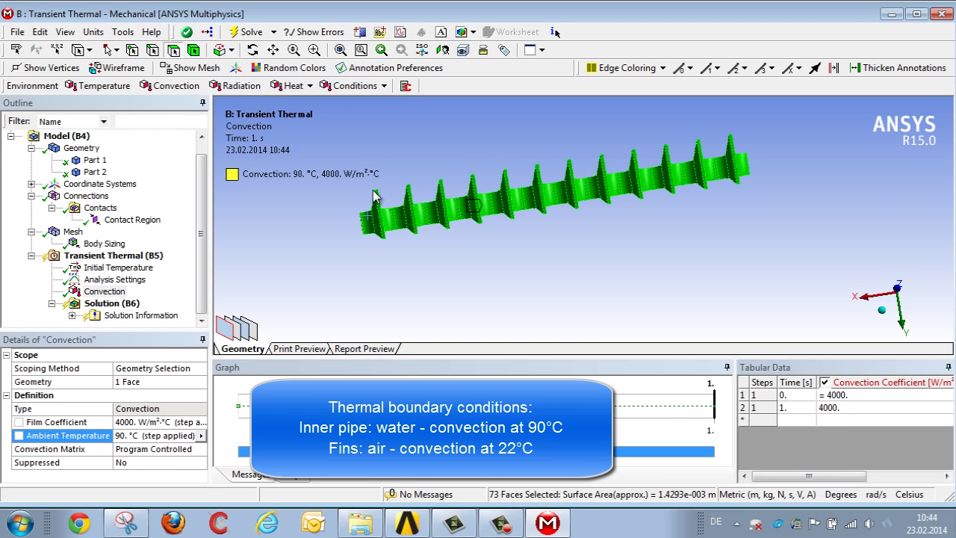
{"action": "middle_click_drag", "start_coordinate": [377, 198], "coordinate": [278, 149]}
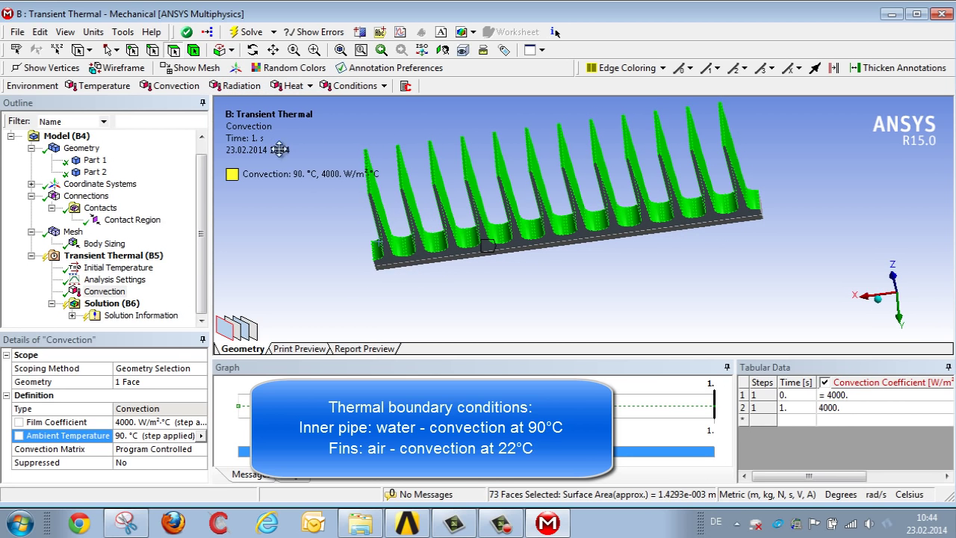
{"action": "left_click", "coordinate": [172, 86]}
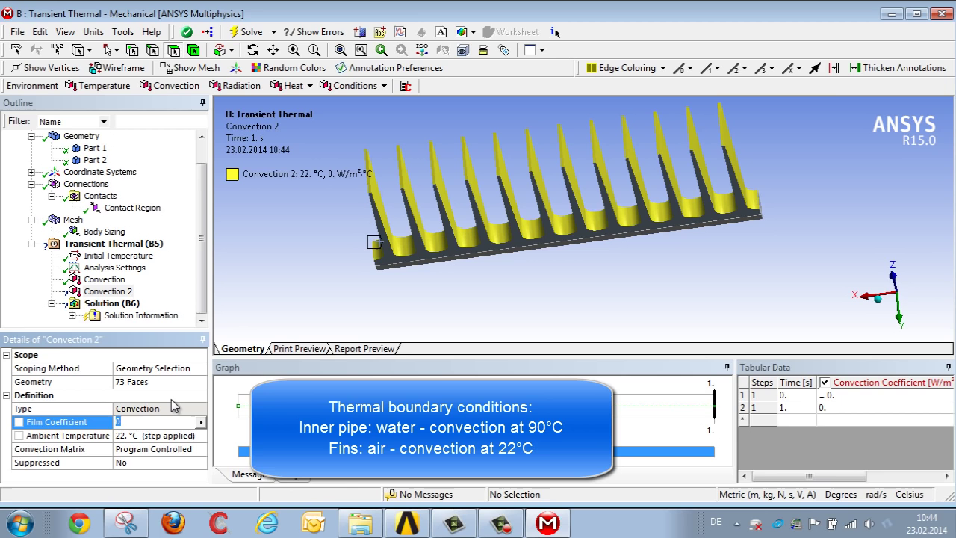
{"action": "type", "text": "20"}
{"action": "key", "text": "Return"}
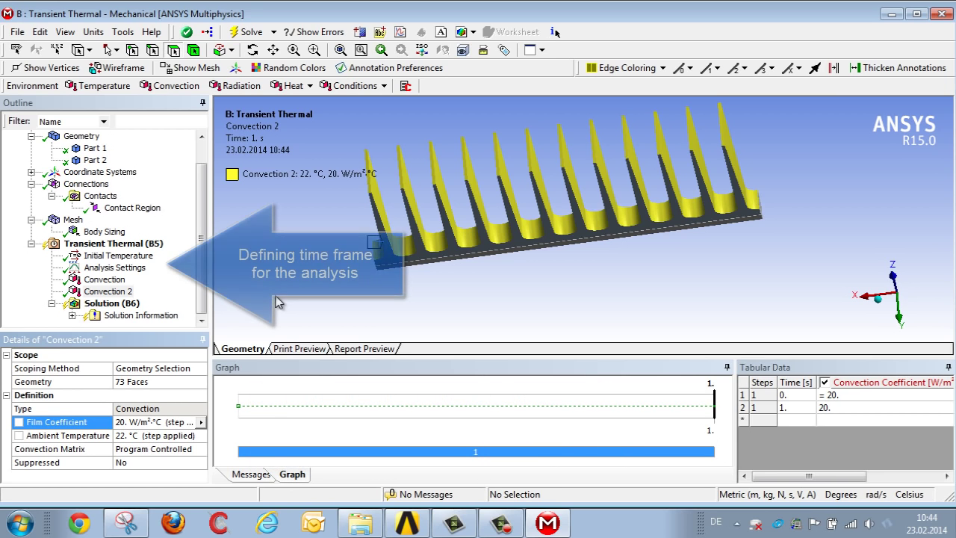
Set the transient thermal analysis step end time to 100 s and solve the analysis.
{"action": "left_click", "coordinate": [115, 268]}
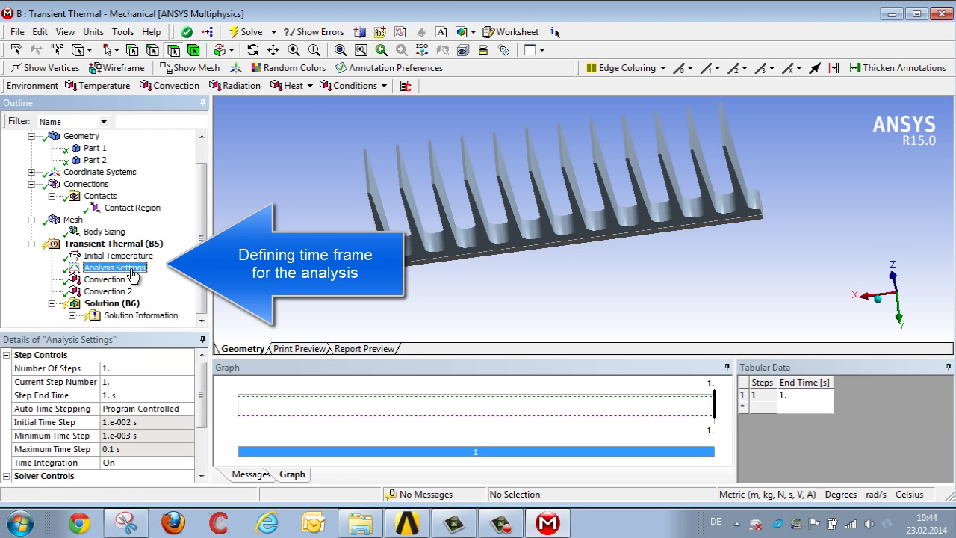
{"action": "left_click", "coordinate": [139, 398]}
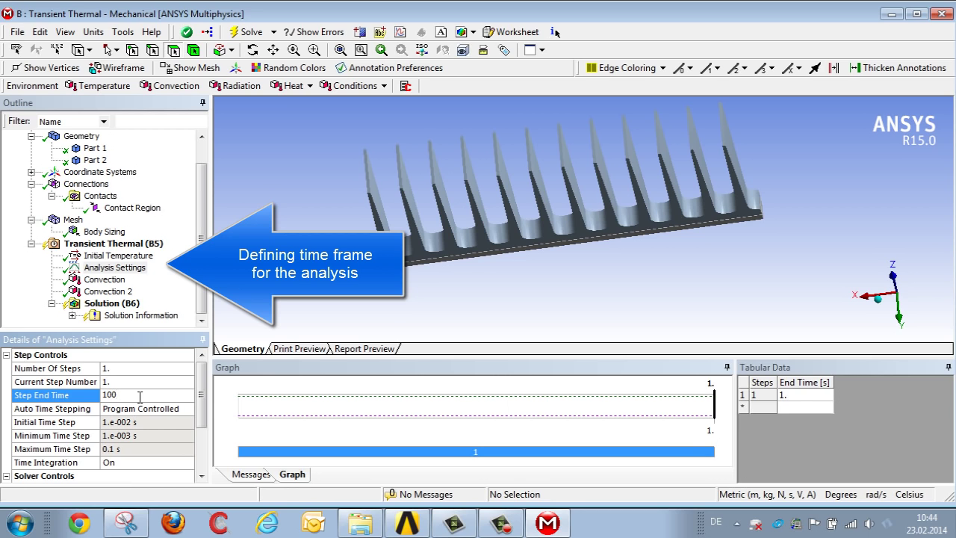
{"action": "key", "text": "Return"}
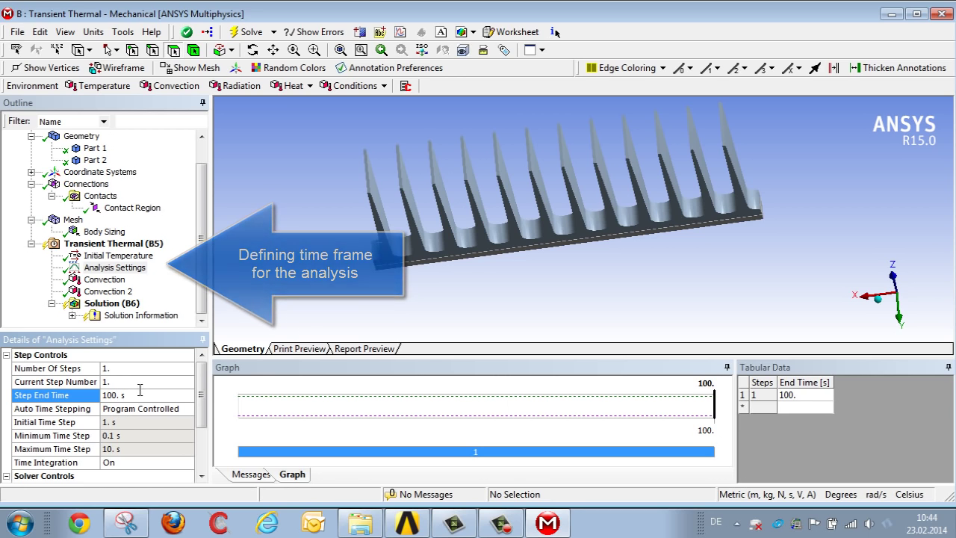
{"action": "left_click", "coordinate": [112, 303]}
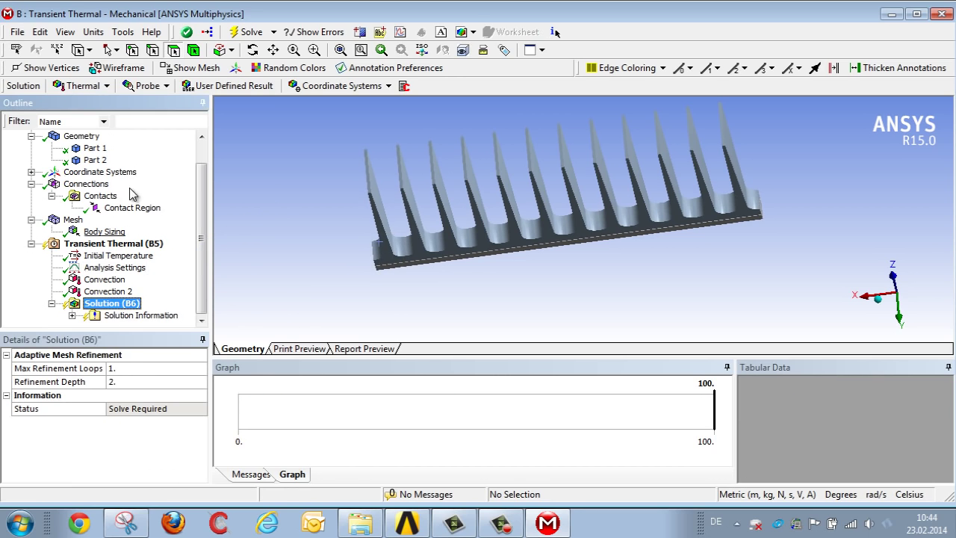
{"action": "left_click", "coordinate": [239, 35]}
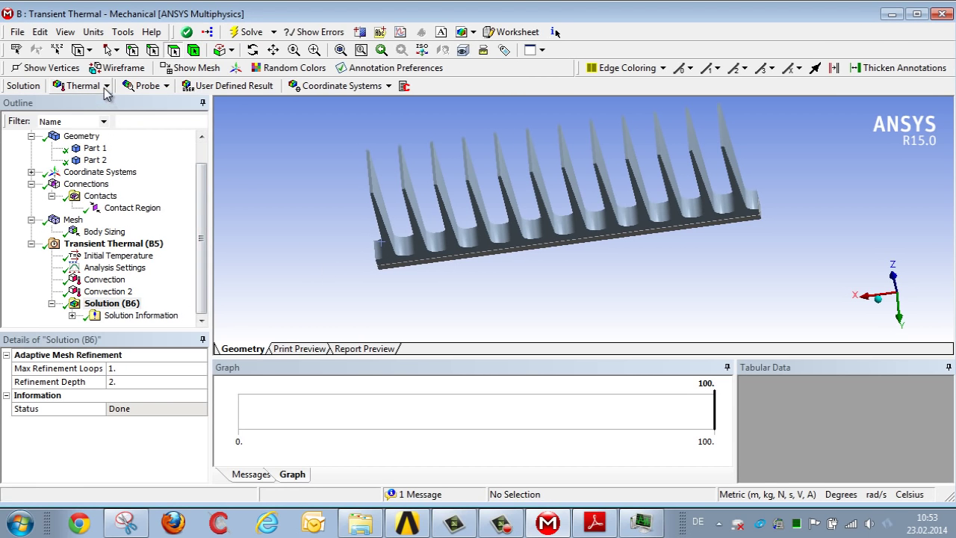
Add Temperature and Total Heat Flux results for all bodies to the thermal solution and evaluate them.
{"action": "left_click", "coordinate": [80, 86]}
{"action": "left_click", "coordinate": [102, 109]}
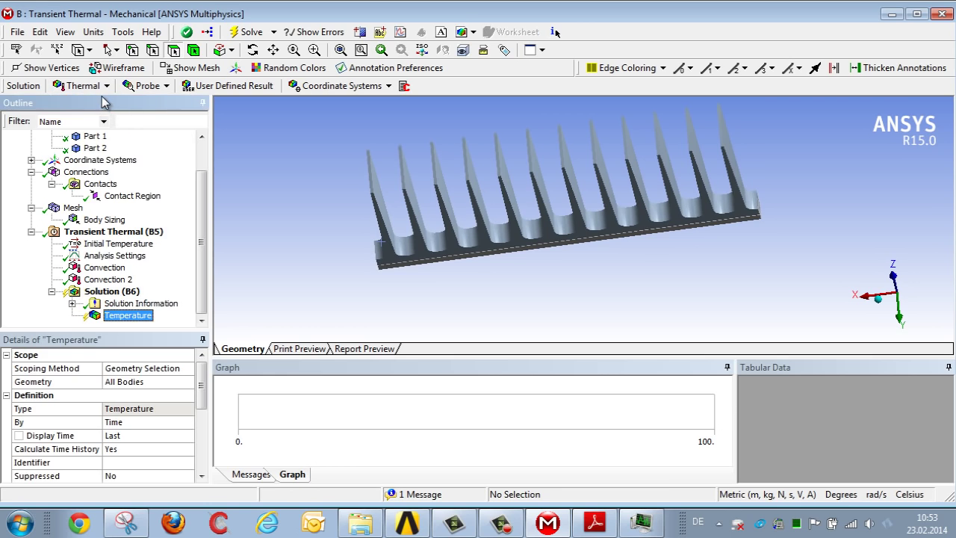
{"action": "left_click", "coordinate": [105, 87]}
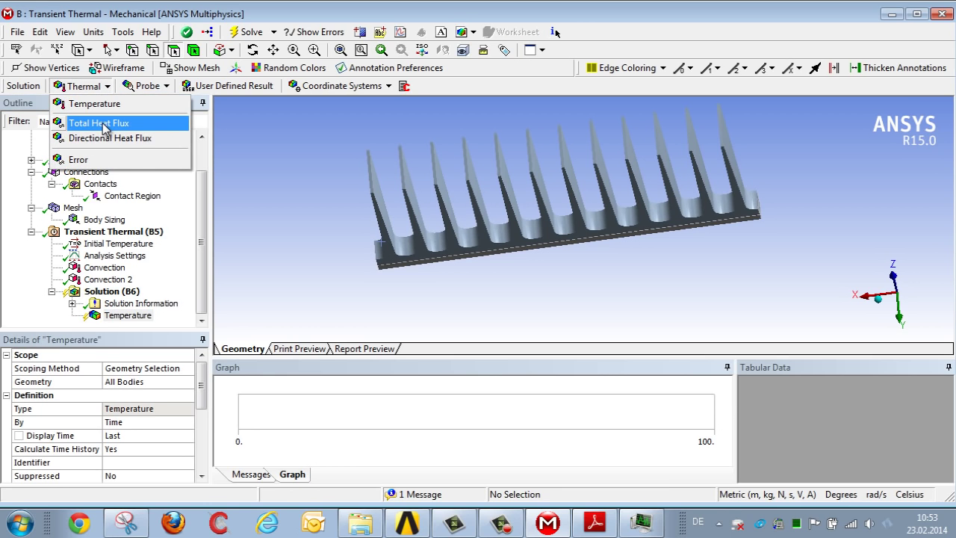
{"action": "left_click", "coordinate": [102, 124]}
{"action": "left_click", "coordinate": [124, 278]}
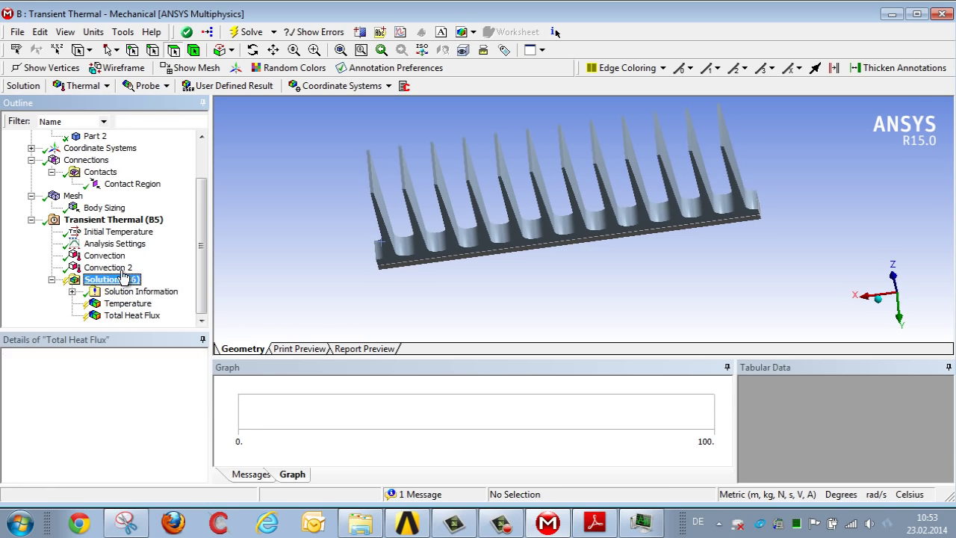
{"action": "left_click", "coordinate": [246, 31]}
Examine the temperature history graph and the temperature distribution across the fins and pipe wall.
{"action": "left_click", "coordinate": [146, 303]}
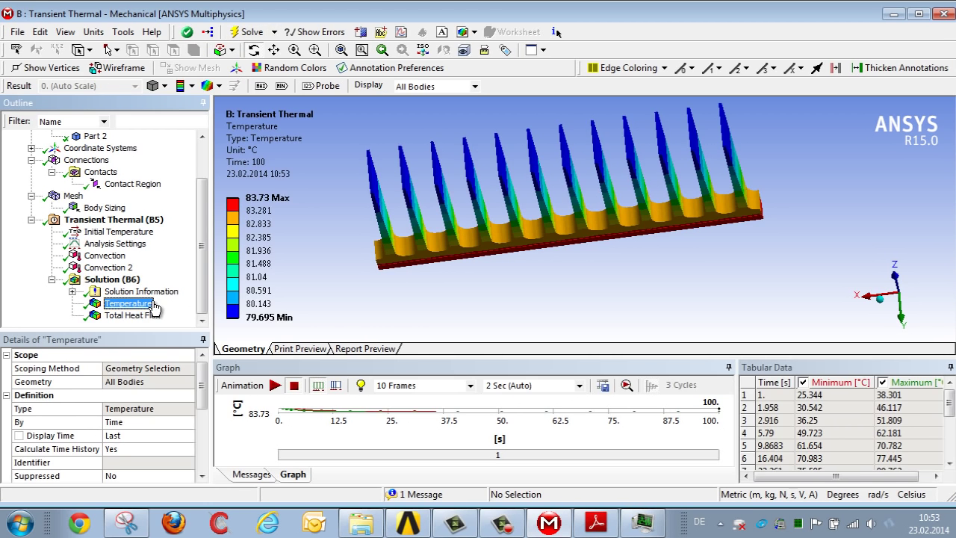
{"action": "left_click_drag", "start_coordinate": [395, 358], "coordinate": [414, 238]}
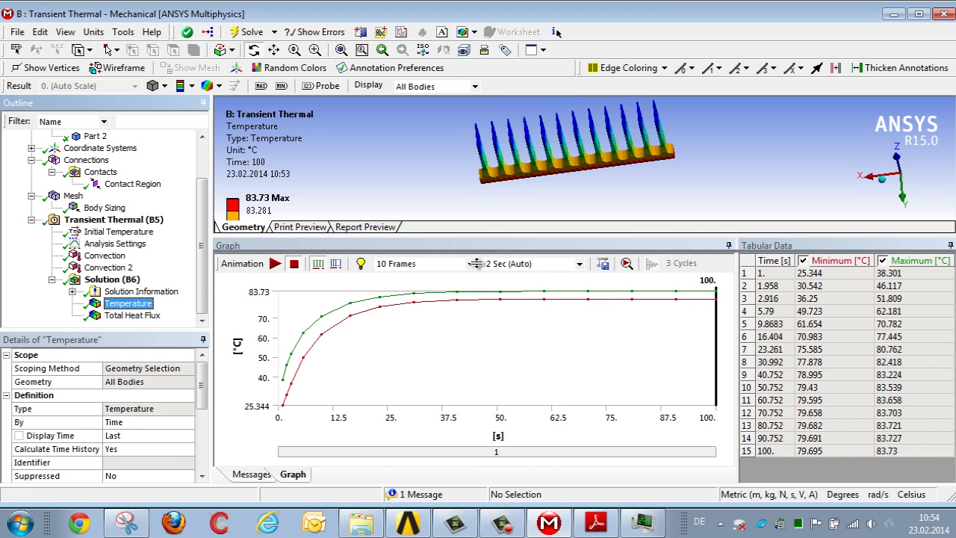
{"action": "left_click_drag", "start_coordinate": [476, 263], "coordinate": [463, 403]}
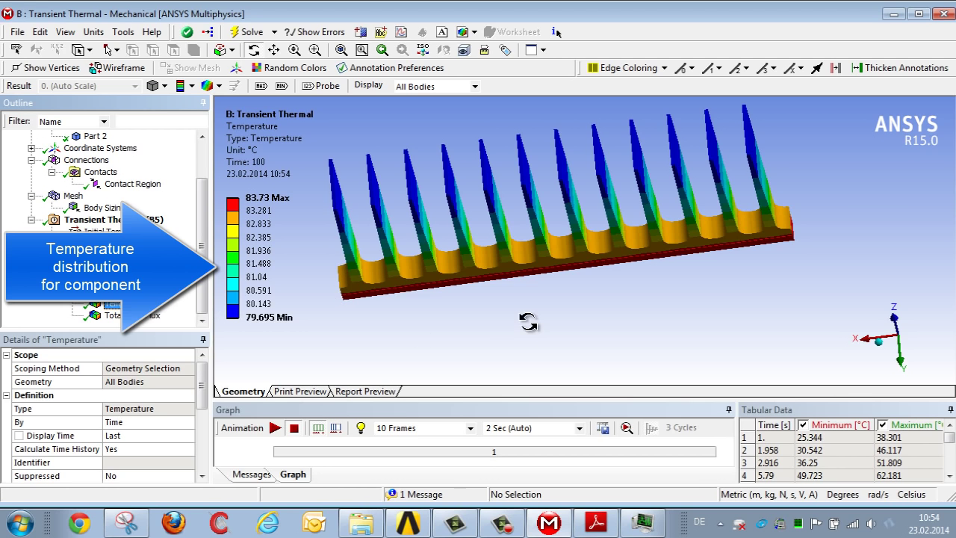
{"action": "left_click_drag", "start_coordinate": [525, 262], "coordinate": [512, 261]}
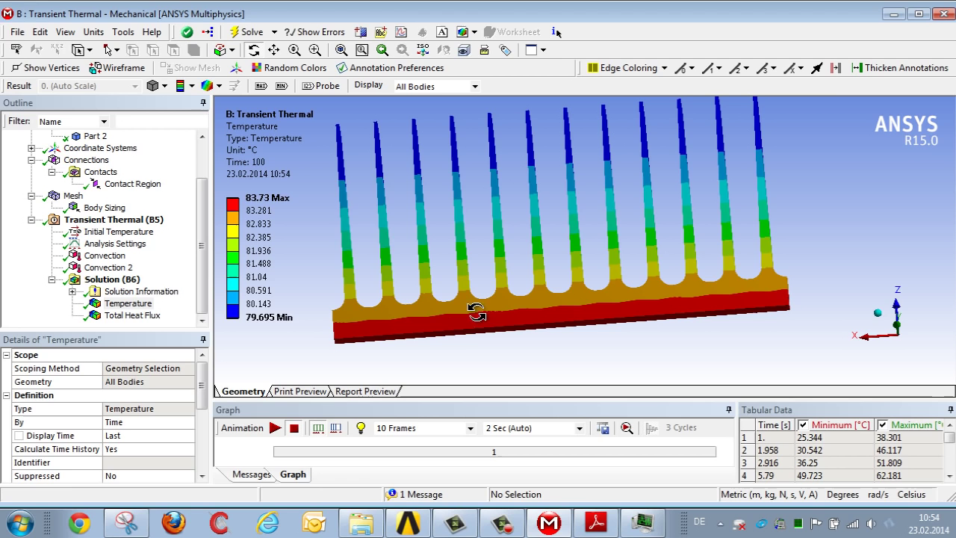
{"action": "left_click_drag", "start_coordinate": [421, 199], "coordinate": [404, 224]}
{"action": "left_click_drag", "start_coordinate": [433, 181], "coordinate": [456, 177]}
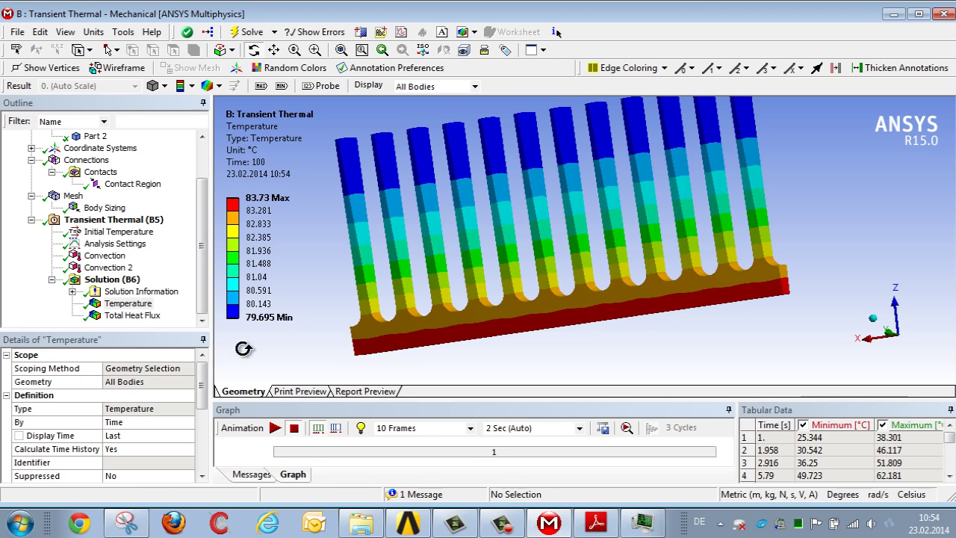
Examine the total heat flux around the fin roots, and return to the temperature result.
{"action": "left_click", "coordinate": [150, 315]}
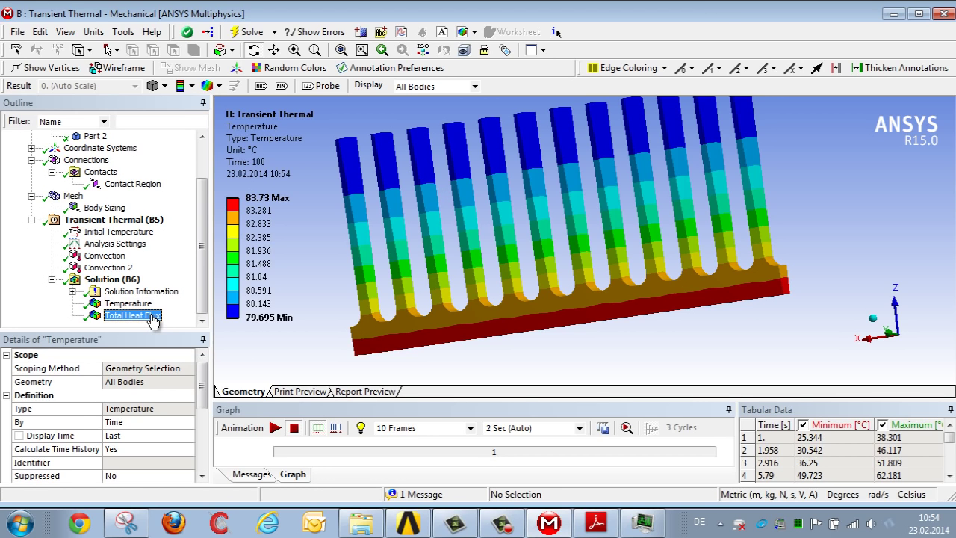
{"action": "left_click_drag", "start_coordinate": [635, 301], "coordinate": [651, 302]}
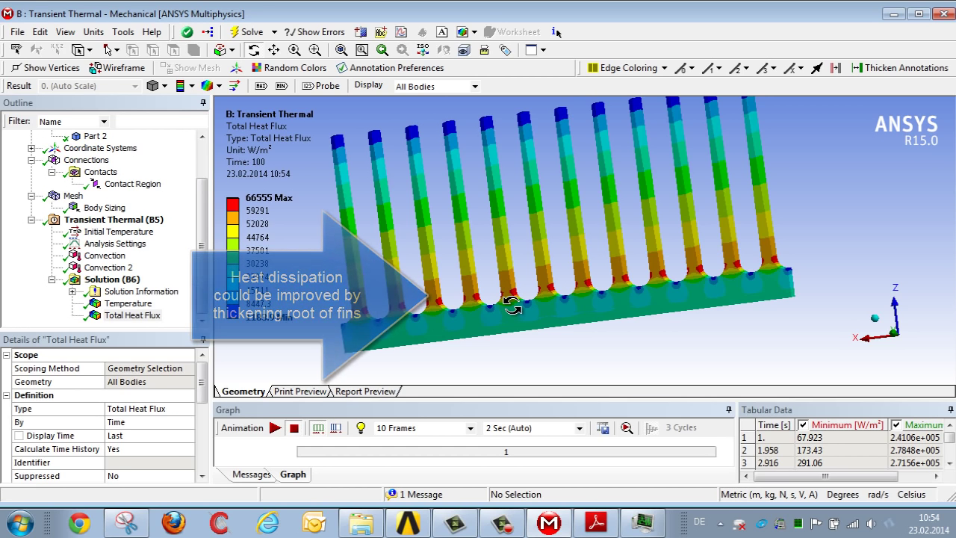
{"action": "left_click", "coordinate": [112, 305]}
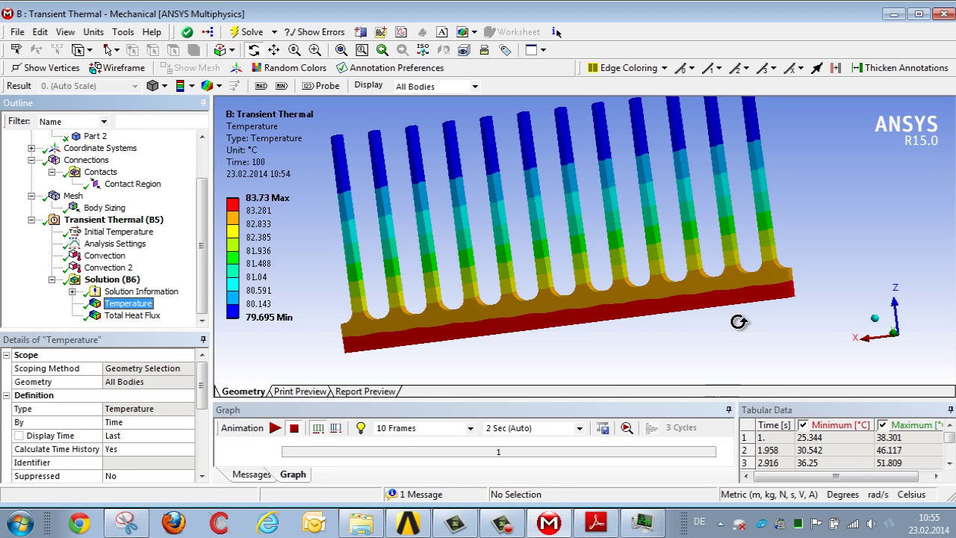
In Workbench, add a Static Structural system linked to the Transient Thermal solution, and return to Mechanical.
{"action": "left_click", "coordinate": [403, 525]}
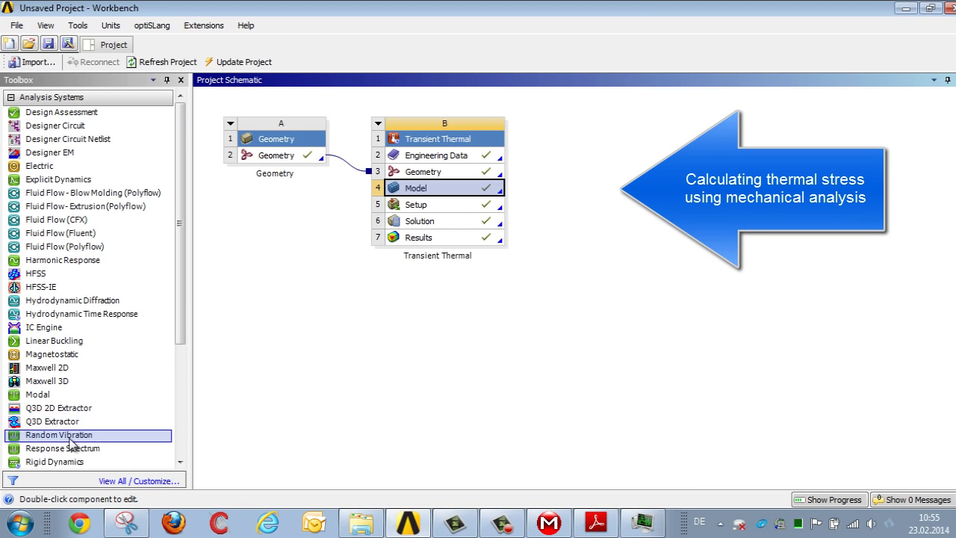
{"action": "scroll", "coordinate": [186, 373], "scroll_direction": "down", "scroll_amount": 2}
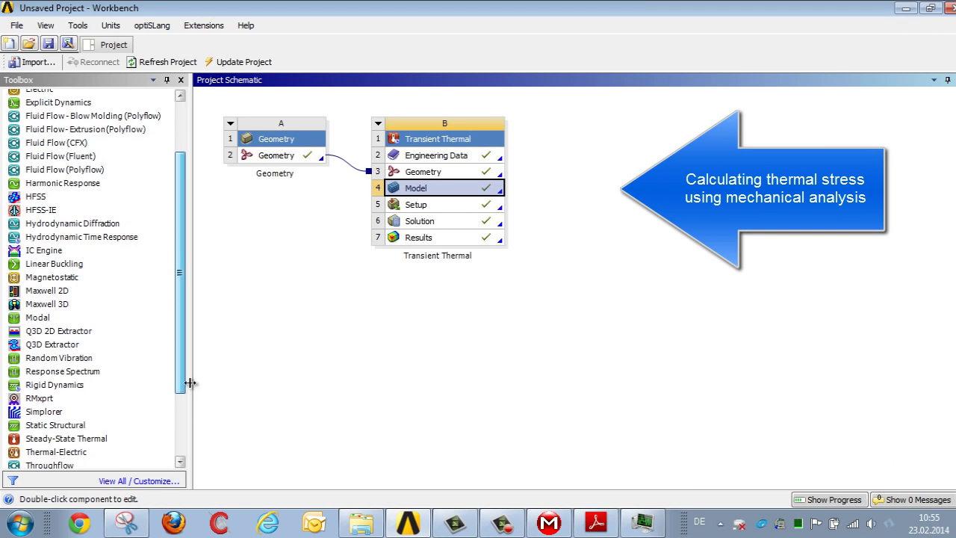
{"action": "left_click_drag", "start_coordinate": [94, 425], "coordinate": [430, 221]}
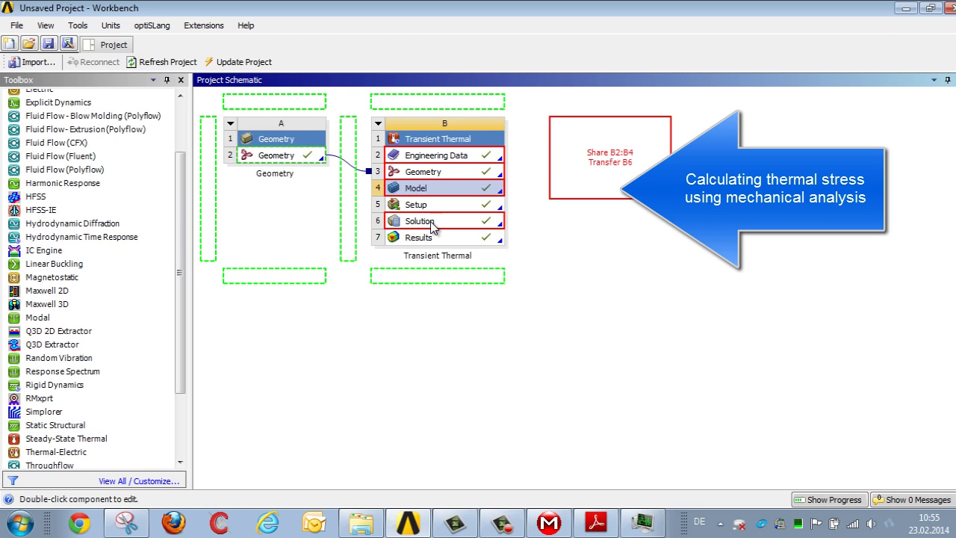
{"action": "left_click", "coordinate": [551, 522]}
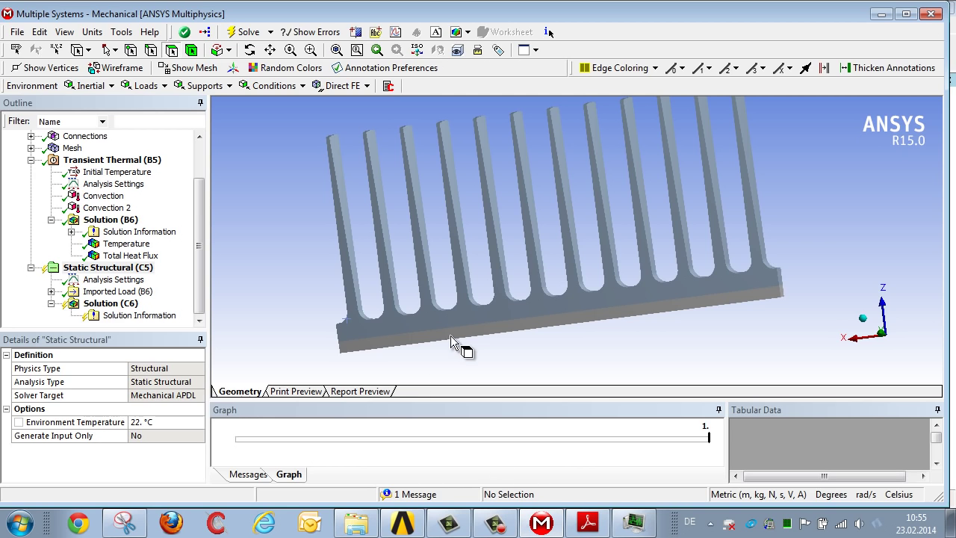
Apply a frictionless support to the four symmetry cut faces of the pipe and fins in the static structural analysis.
{"action": "left_click", "coordinate": [457, 329]}
{"action": "left_click", "coordinate": [460, 332], "text": "ctrl"}
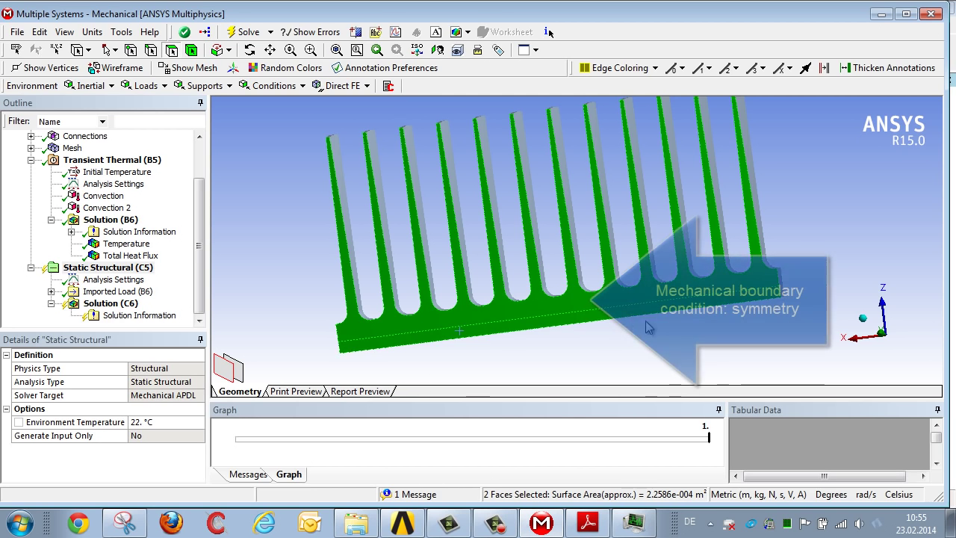
{"action": "middle_click_drag", "start_coordinate": [459, 332], "coordinate": [520, 342]}
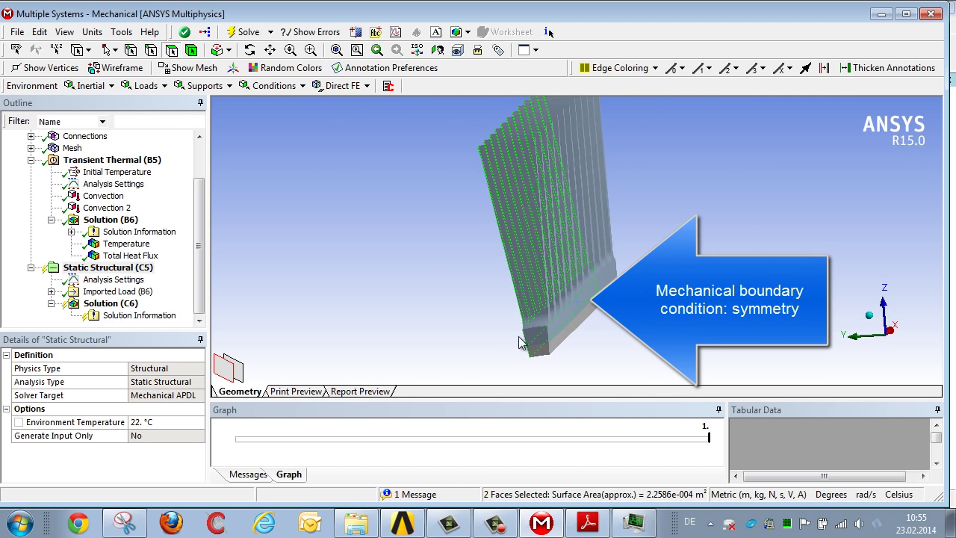
{"action": "left_click", "coordinate": [565, 325], "text": "ctrl"}
{"action": "left_click", "coordinate": [564, 334], "text": "ctrl"}
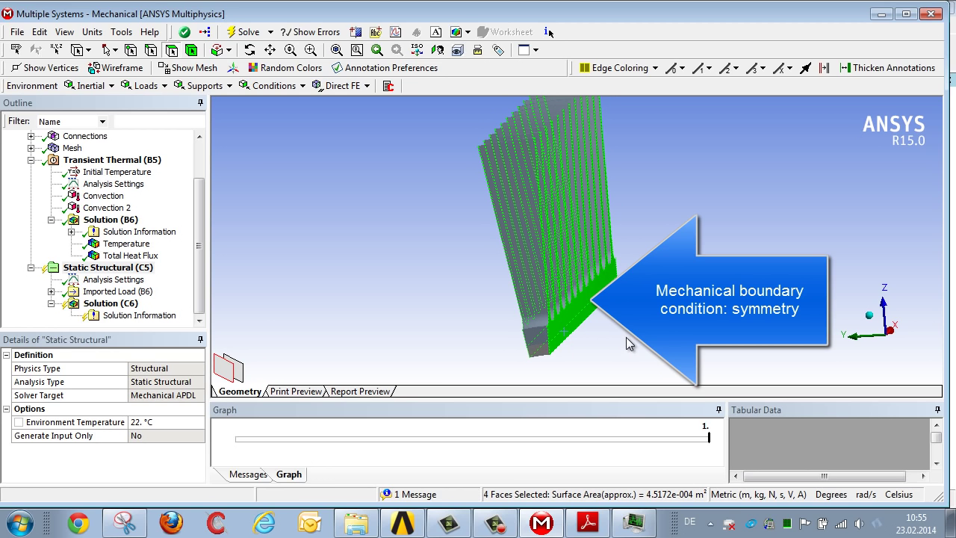
{"action": "left_click", "coordinate": [203, 86]}
{"action": "left_click", "coordinate": [237, 179]}
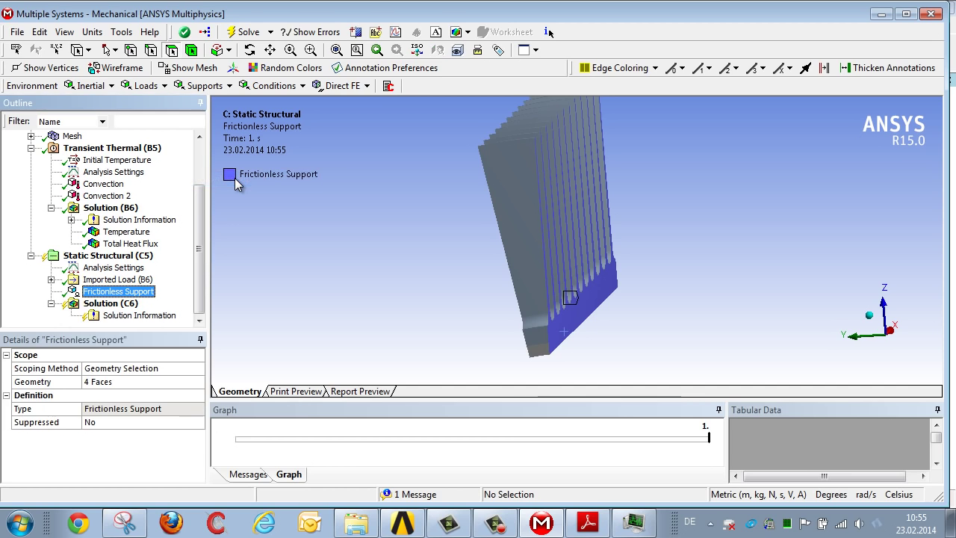
{"action": "left_click", "coordinate": [142, 257]}
{"action": "middle_click_drag", "start_coordinate": [352, 271], "coordinate": [598, 296]}
{"action": "middle_click_drag", "start_coordinate": [501, 357], "coordinate": [494, 320]}
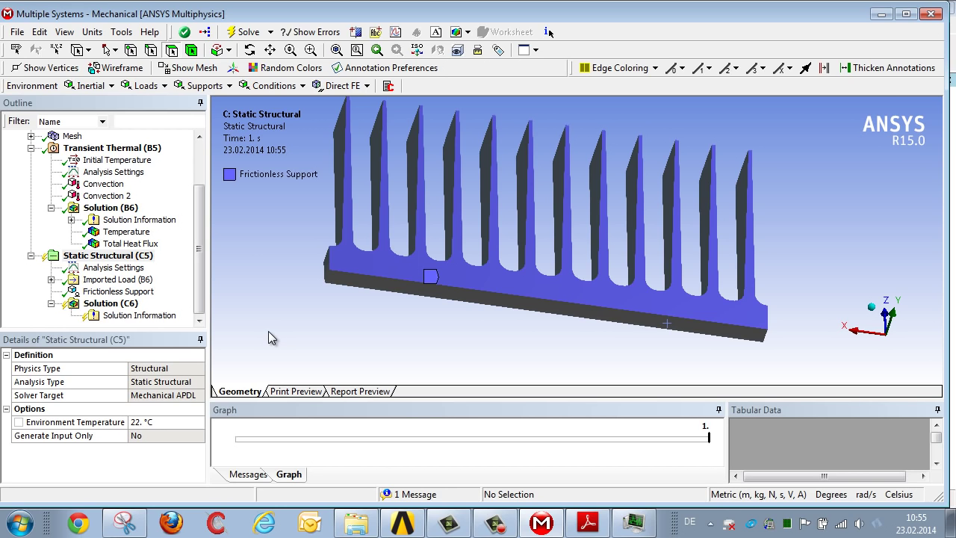
Examine the source and analysis times of the imported body temperature load in the static structural analysis.
{"action": "left_click", "coordinate": [51, 279]}
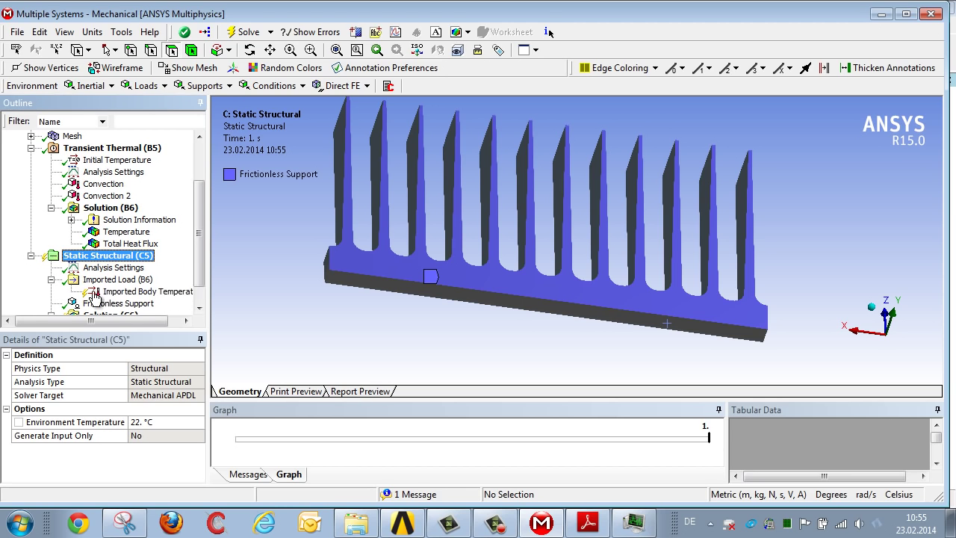
{"action": "left_click", "coordinate": [143, 292]}
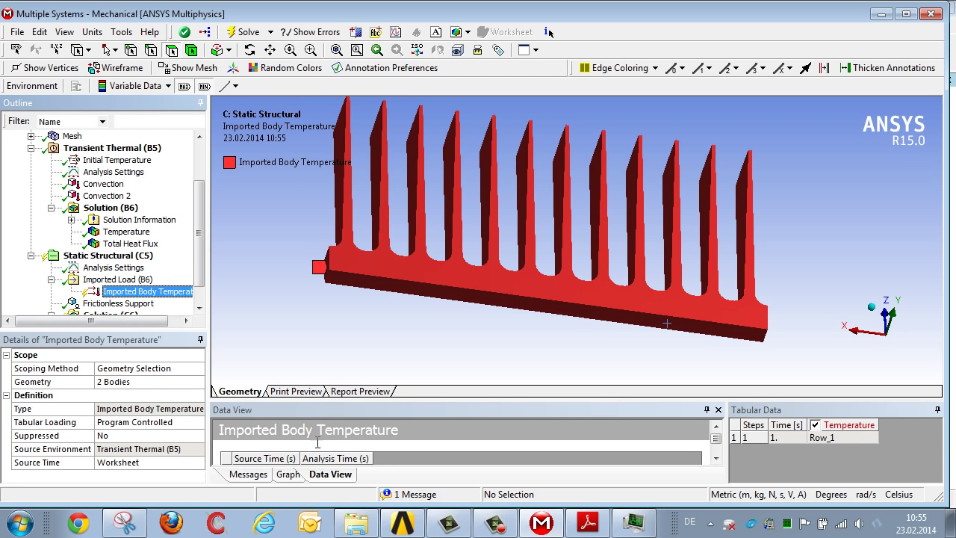
{"action": "left_click_drag", "start_coordinate": [333, 399], "coordinate": [328, 327]}
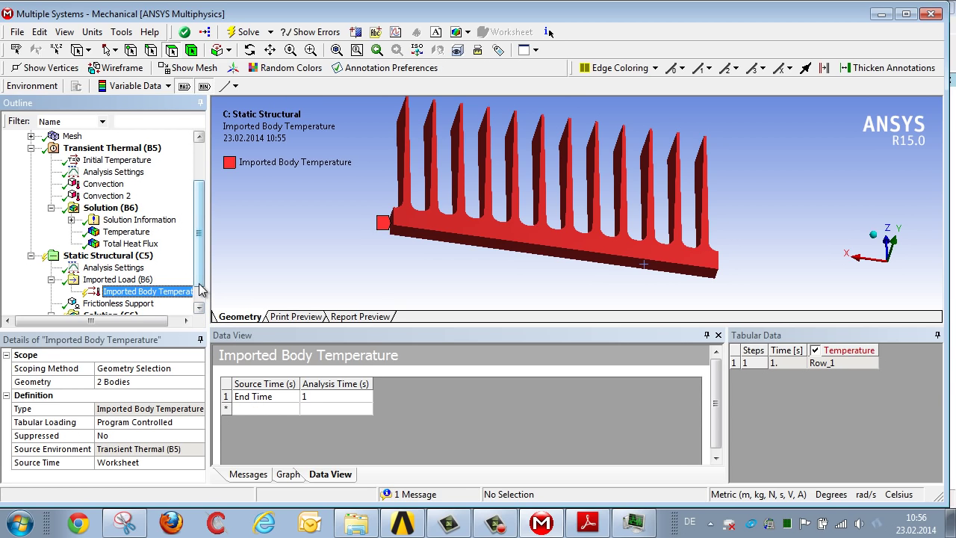
Solve the static structural analysis with the imported body temperature load and frictionless support.
{"action": "scroll", "coordinate": [200, 295], "scroll_direction": "down", "scroll_amount": 2}
{"action": "left_click", "coordinate": [128, 292]}
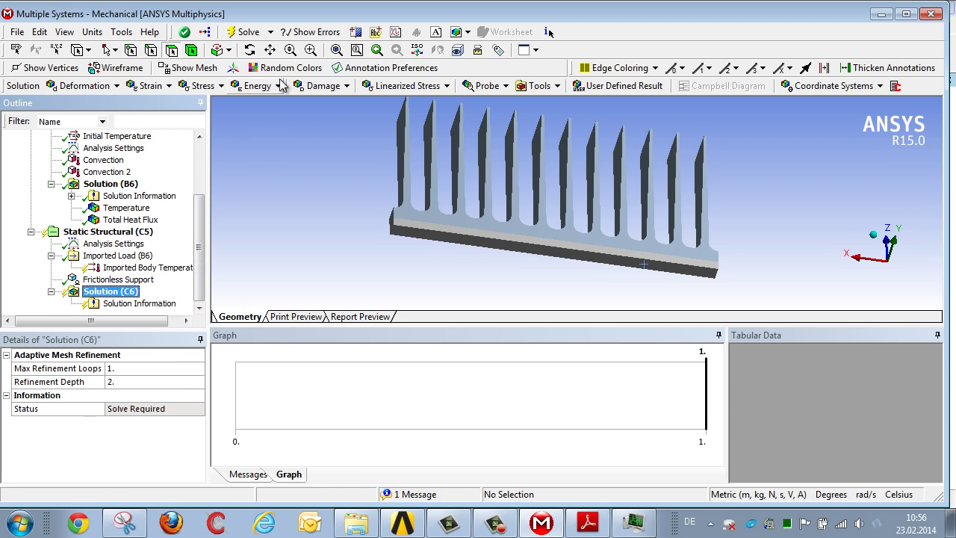
{"action": "left_click", "coordinate": [250, 36]}
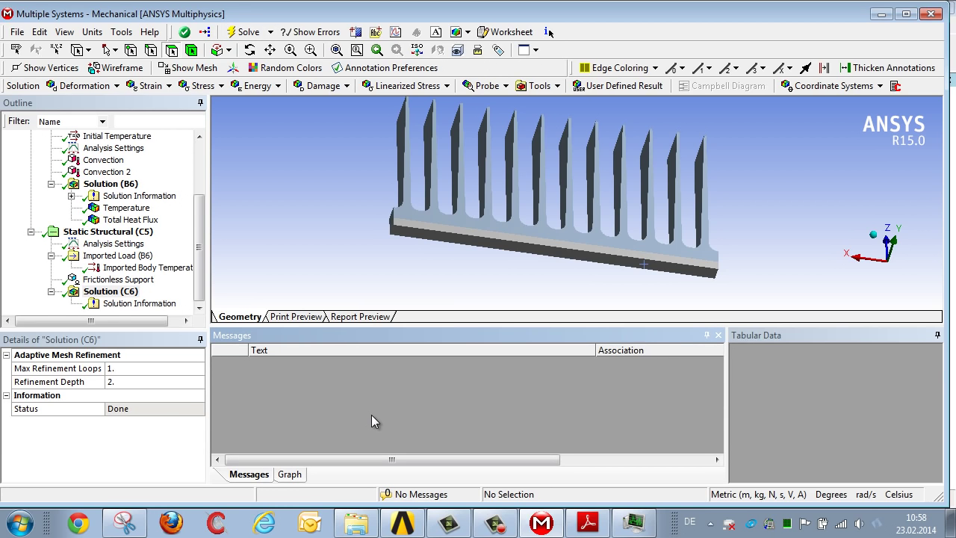
Add Total Deformation and Equivalent (von-Mises) Stress results for all bodies to the static structural solution.
{"action": "left_click", "coordinate": [108, 88]}
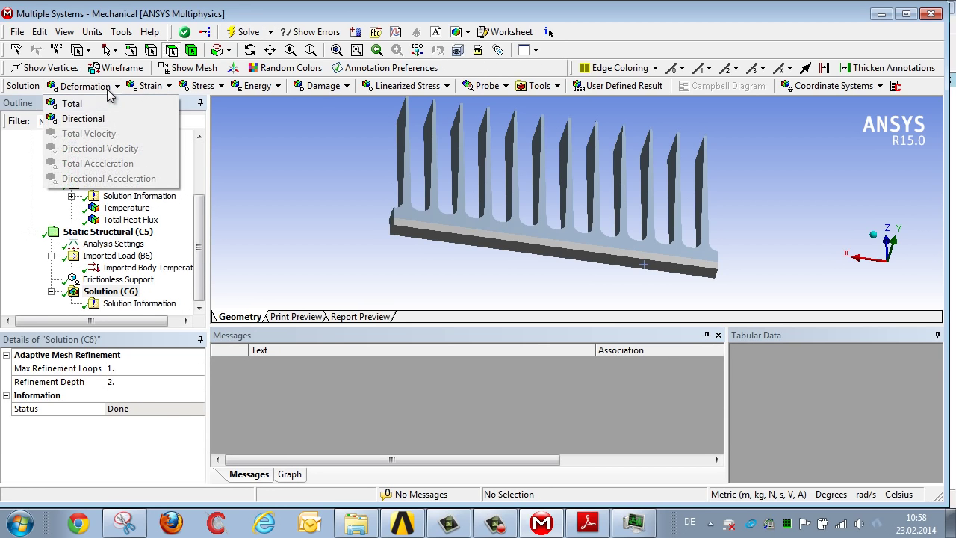
{"action": "left_click", "coordinate": [75, 100]}
{"action": "left_click", "coordinate": [204, 88]}
{"action": "left_click", "coordinate": [205, 103]}
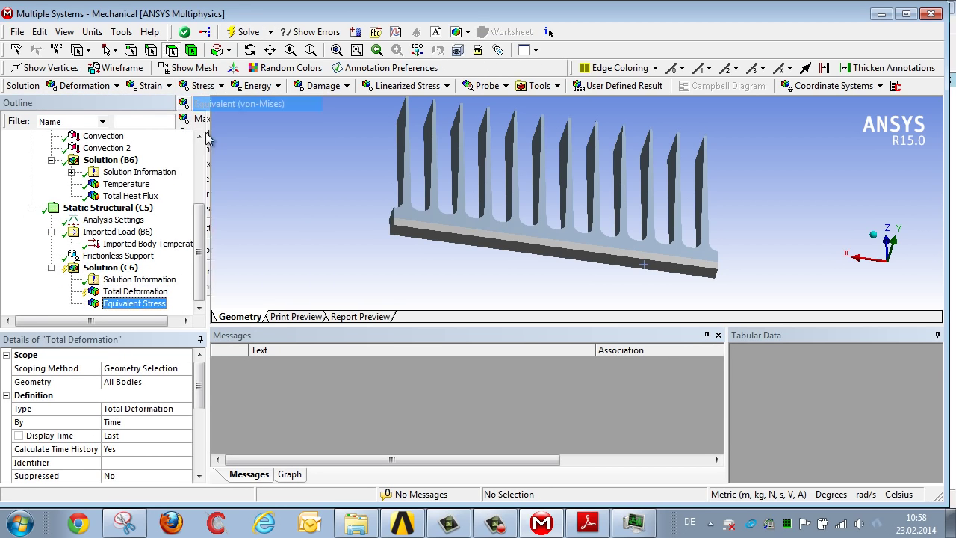
Evaluate the new results and display the total deformation at the 1.2e+002 (2x Auto) scale, viewed from the front.
{"action": "left_click", "coordinate": [157, 292]}
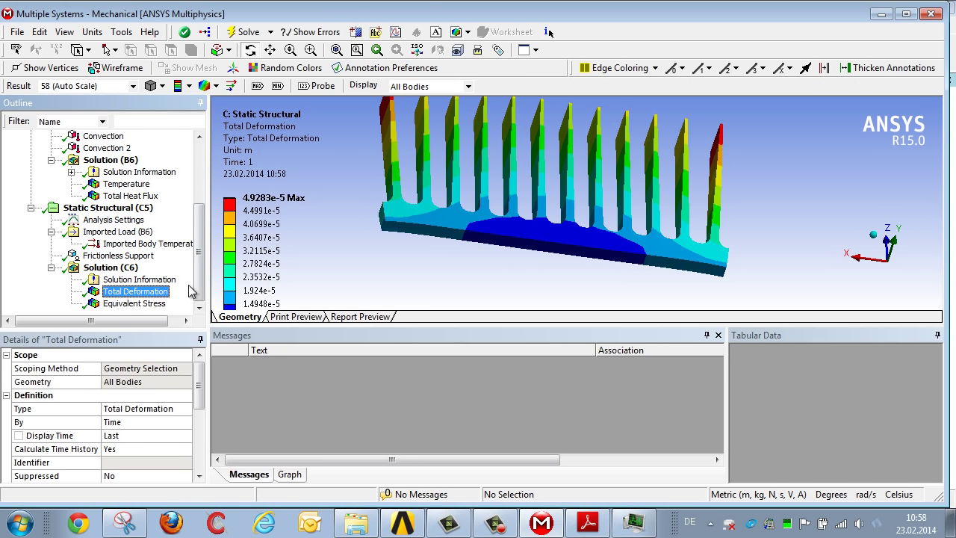
{"action": "left_click_drag", "start_coordinate": [476, 239], "coordinate": [478, 254]}
{"action": "left_click_drag", "start_coordinate": [550, 233], "coordinate": [539, 255]}
{"action": "left_click", "coordinate": [133, 85]}
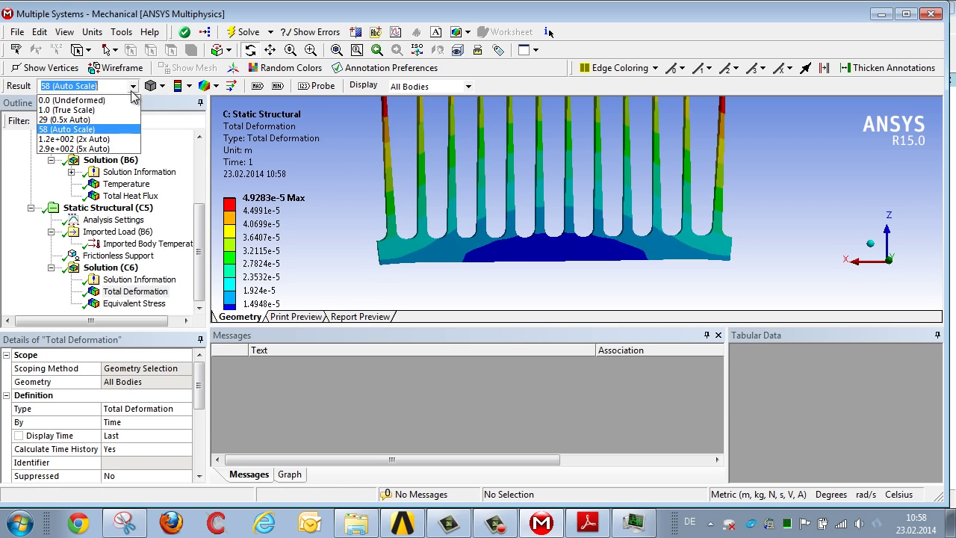
{"action": "left_click", "coordinate": [110, 139]}
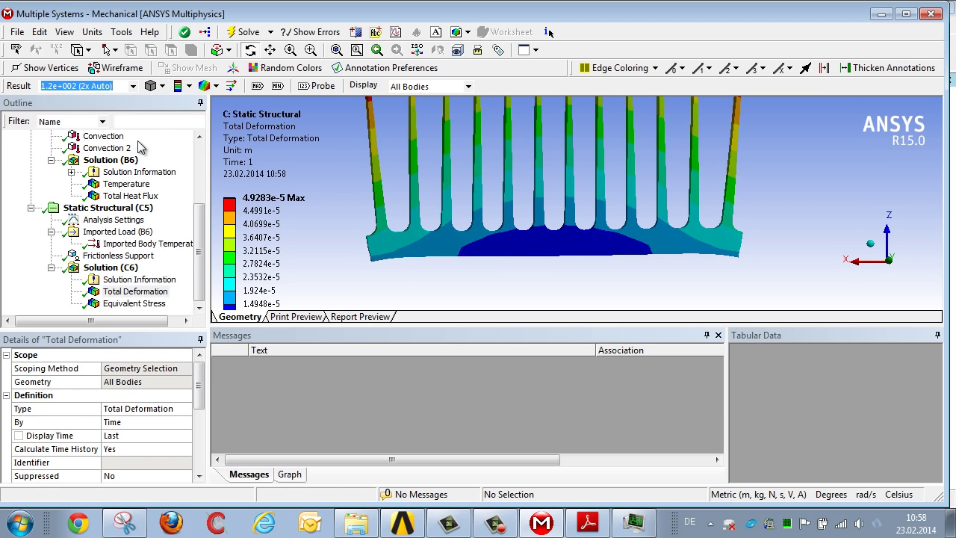
Overlay the undeformed wireframe on the total deformation plot and compare the pipe and fins with their original shape.
{"action": "left_click", "coordinate": [215, 86]}
{"action": "left_click", "coordinate": [231, 117]}
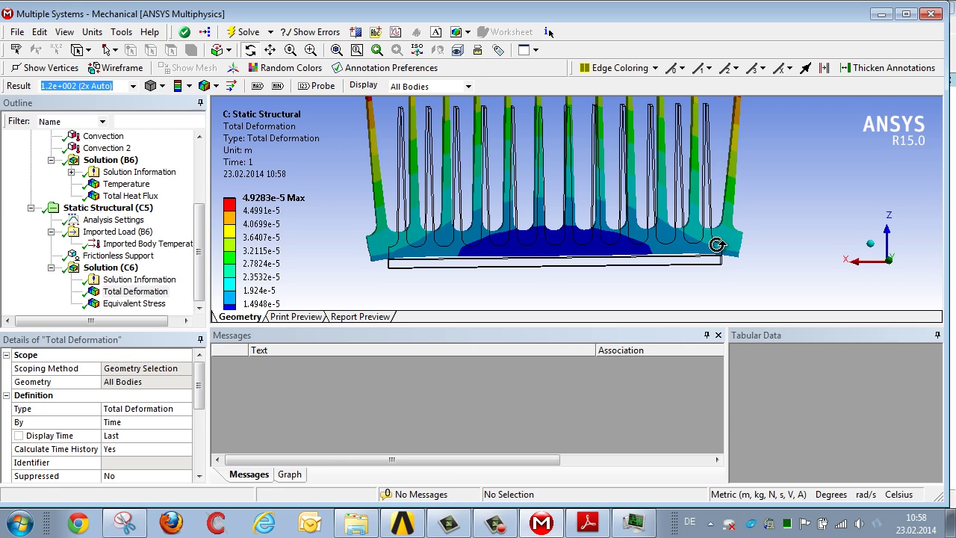
{"action": "left_click_drag", "start_coordinate": [717, 245], "coordinate": [672, 191]}
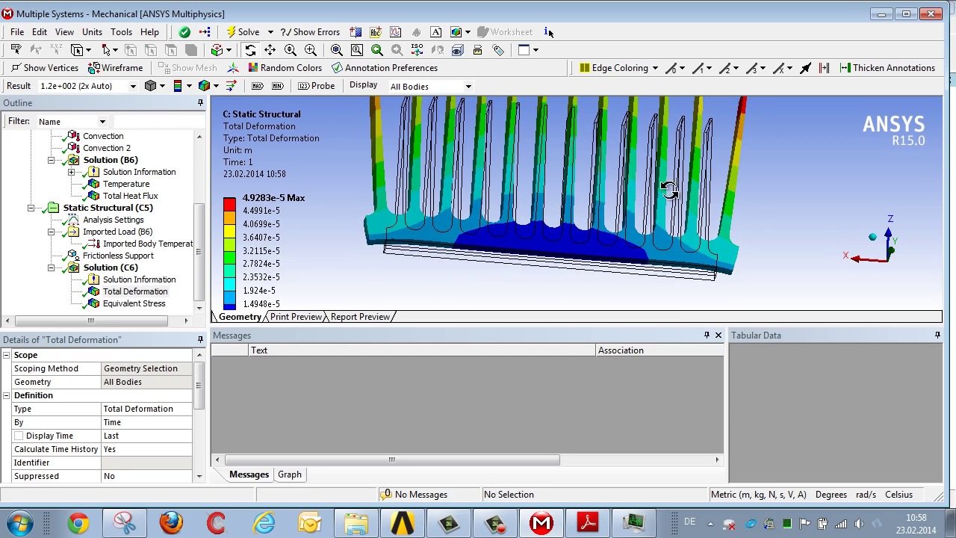
Display the equivalent stress result and switch the unit system to Metric (mm, kg, N, s, mV, mA).
{"action": "left_click", "coordinate": [134, 303]}
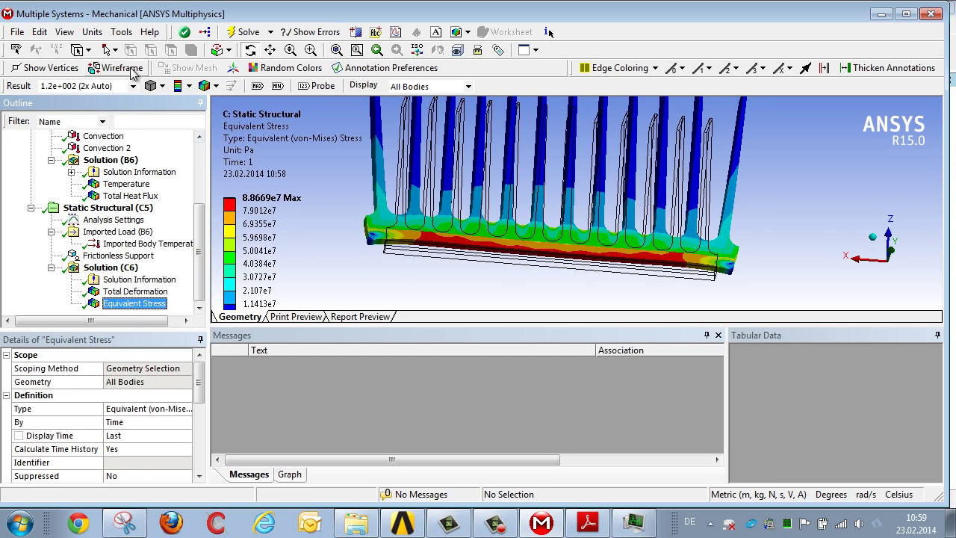
{"action": "left_click", "coordinate": [92, 31]}
{"action": "left_click", "coordinate": [117, 80]}
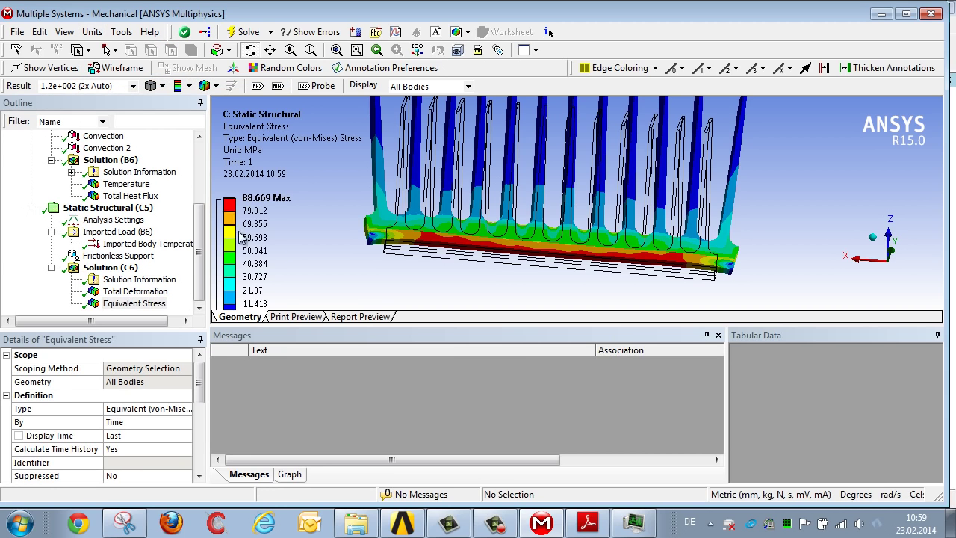